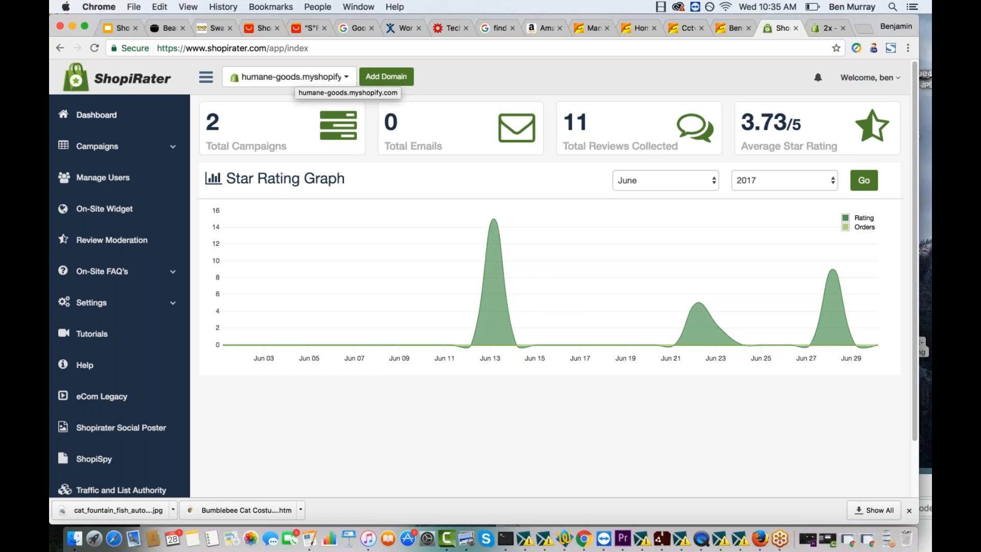
- Create a new Incentive + Viral Share campaign named "nmnuiu" and continue to its mail configuration
{"action": "left_click", "coordinate": [108, 153]}
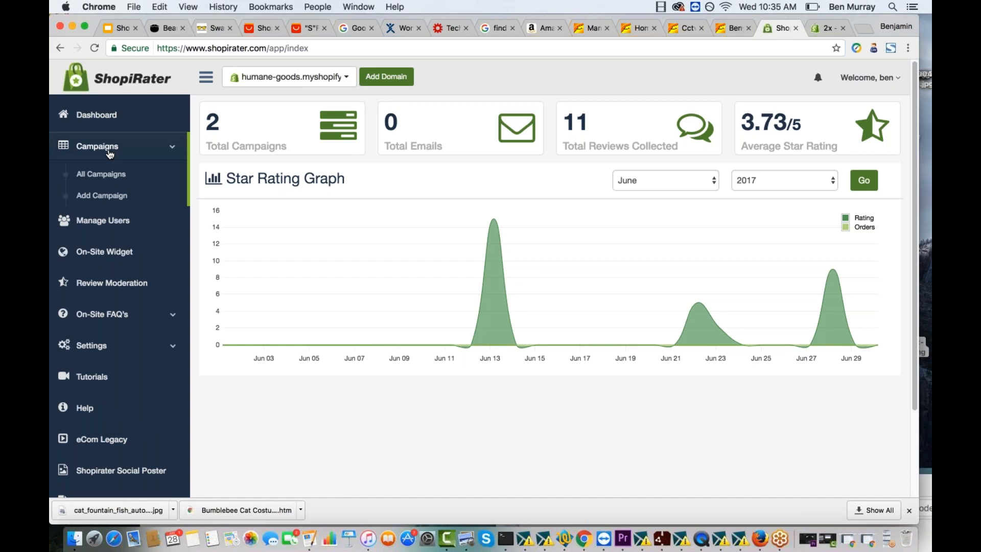
{"action": "left_click", "coordinate": [101, 197]}
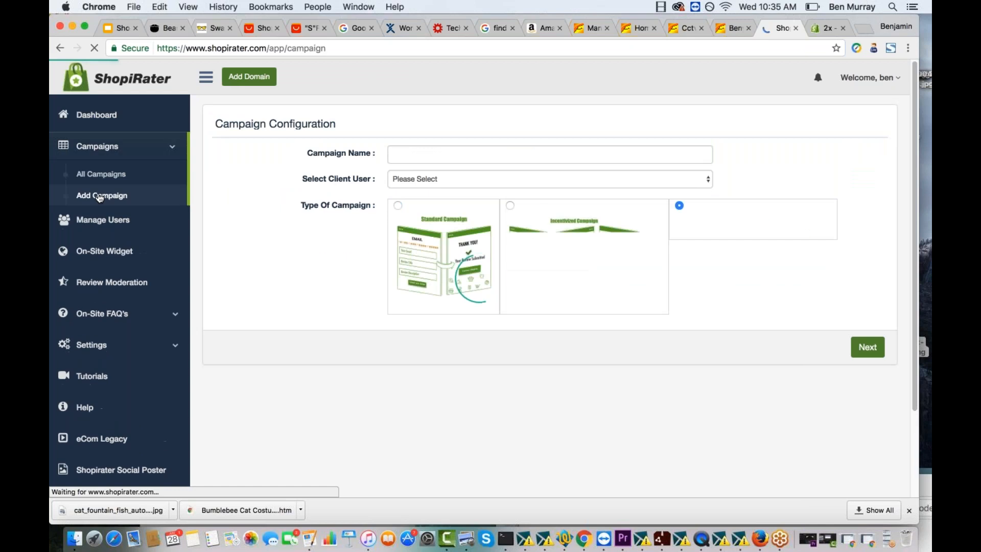
{"action": "type", "text": "nmn"}
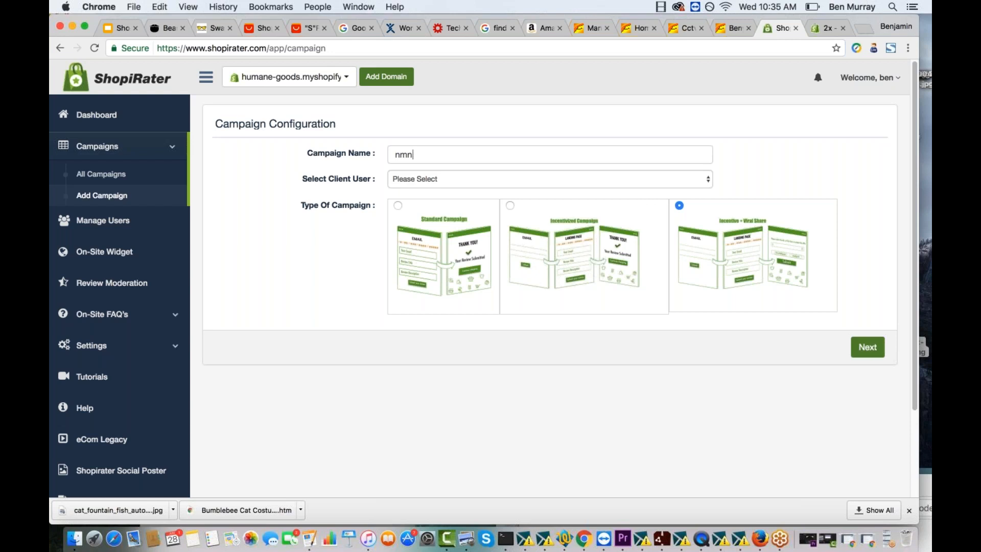
{"action": "type", "text": "uiu"}
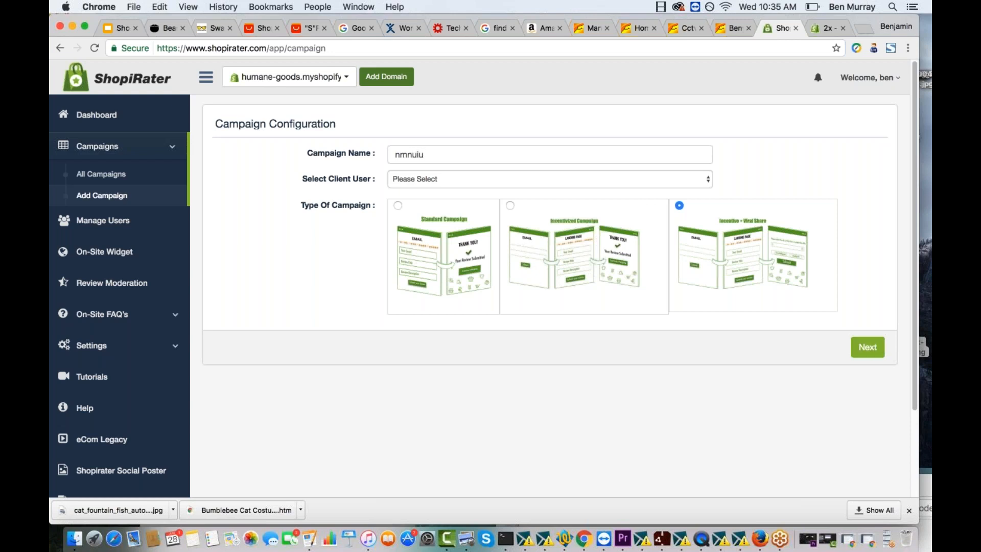
{"action": "key", "text": "Return"}
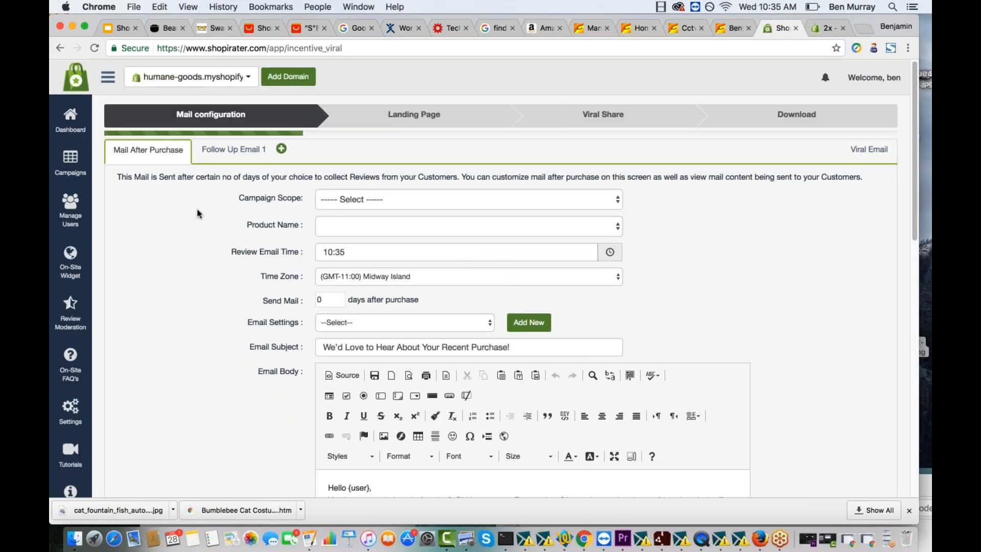
- Set the campaign scope to Product Wise, with category Toys and product "2x - All Natural Catnip Healthy Treat Ball"
{"action": "left_click", "coordinate": [361, 202]}
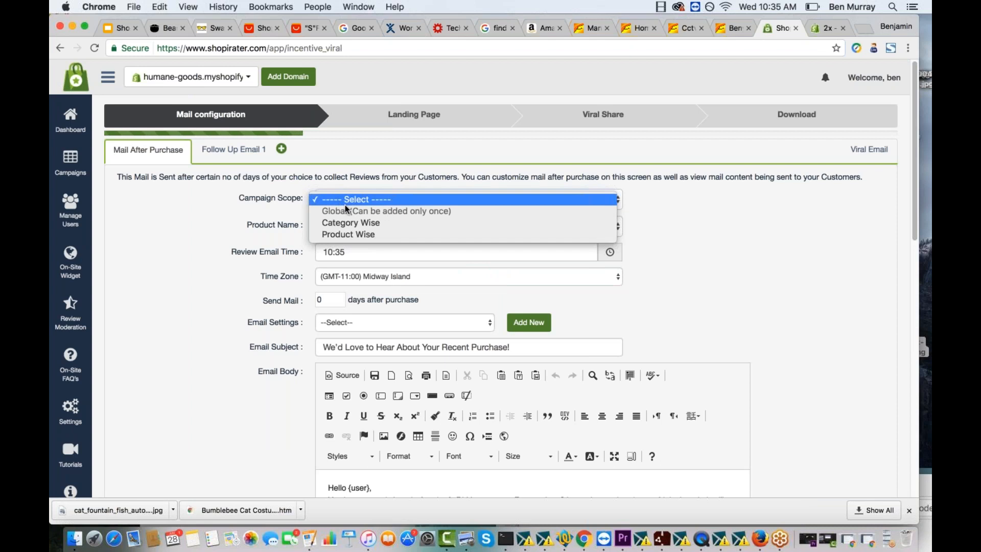
{"action": "left_click", "coordinate": [373, 233]}
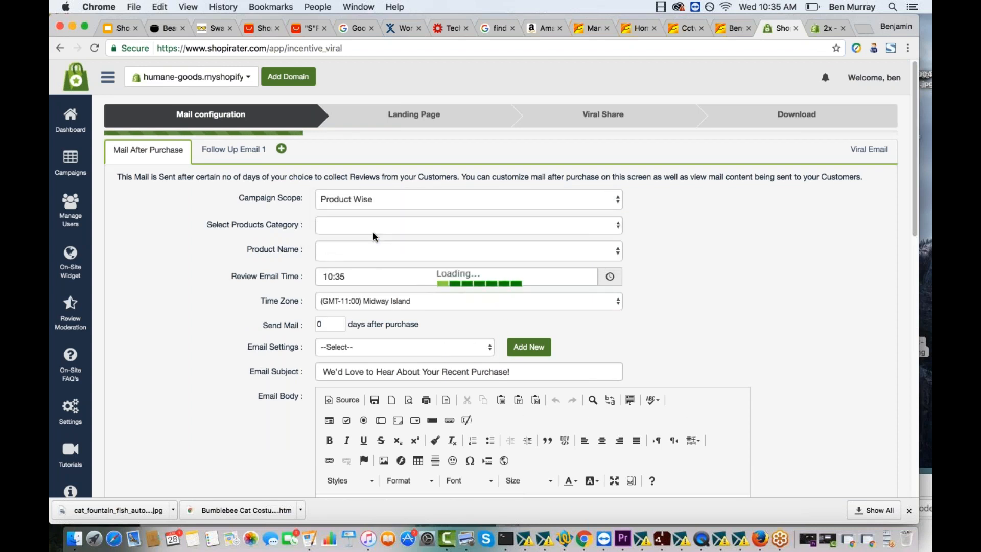
{"action": "left_click", "coordinate": [366, 226]}
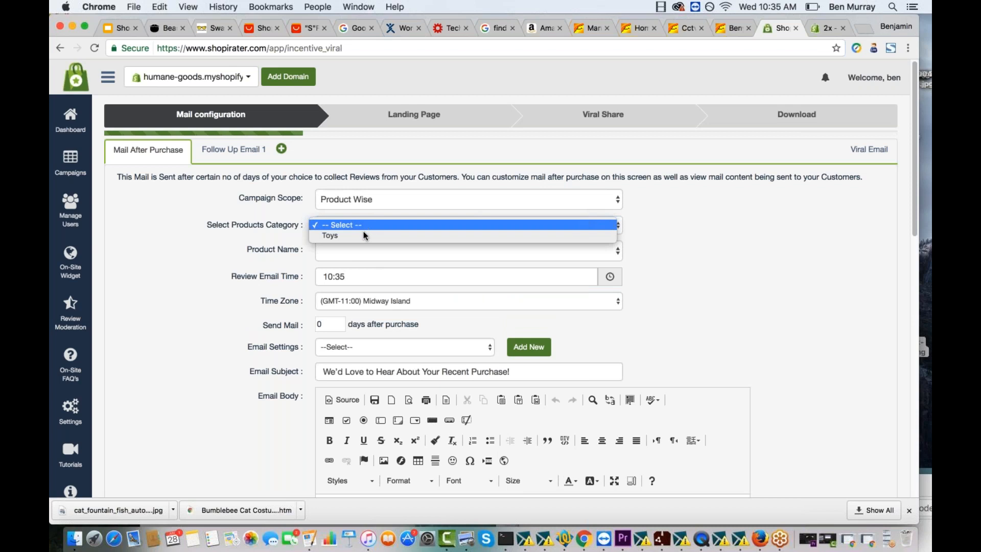
{"action": "left_click", "coordinate": [364, 234]}
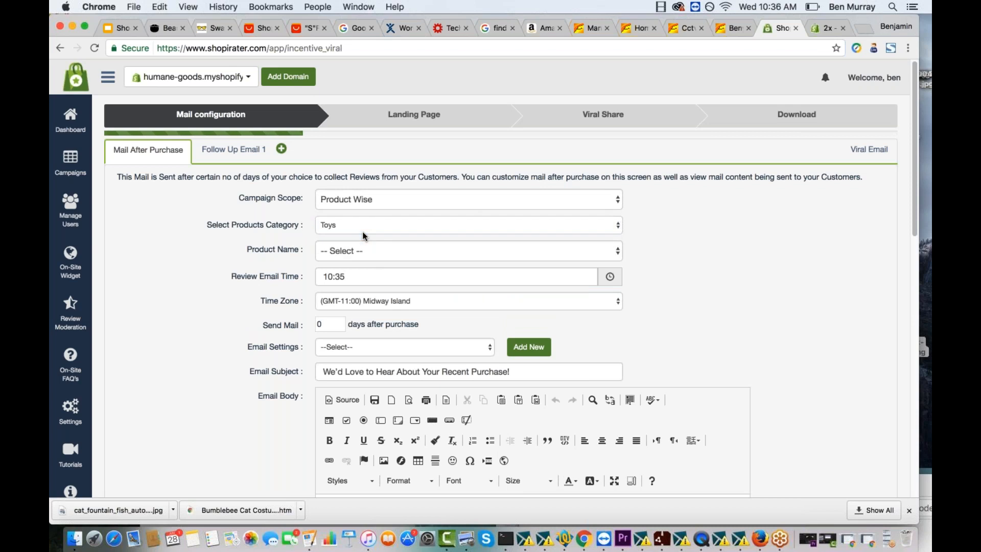
{"action": "left_click", "coordinate": [350, 250]}
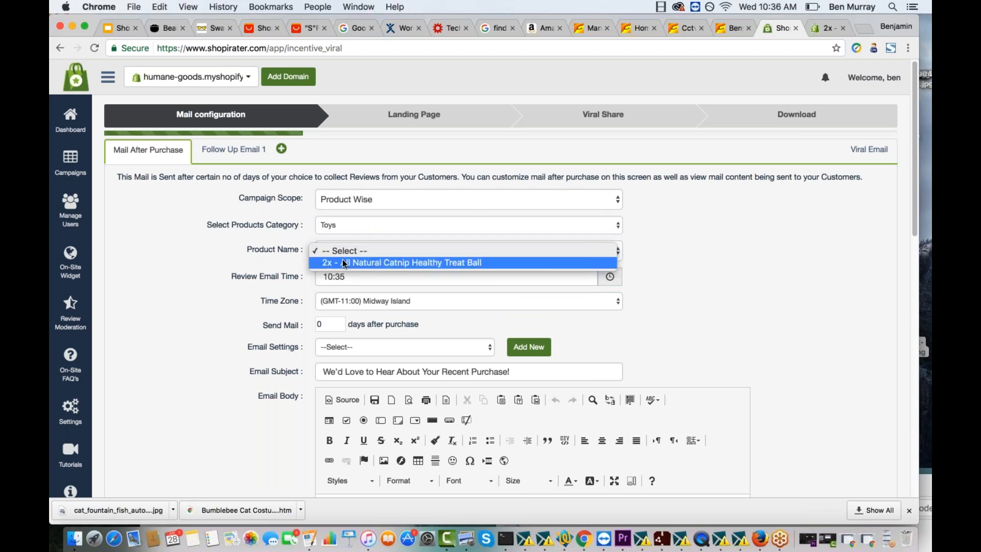
{"action": "left_click", "coordinate": [342, 262]}
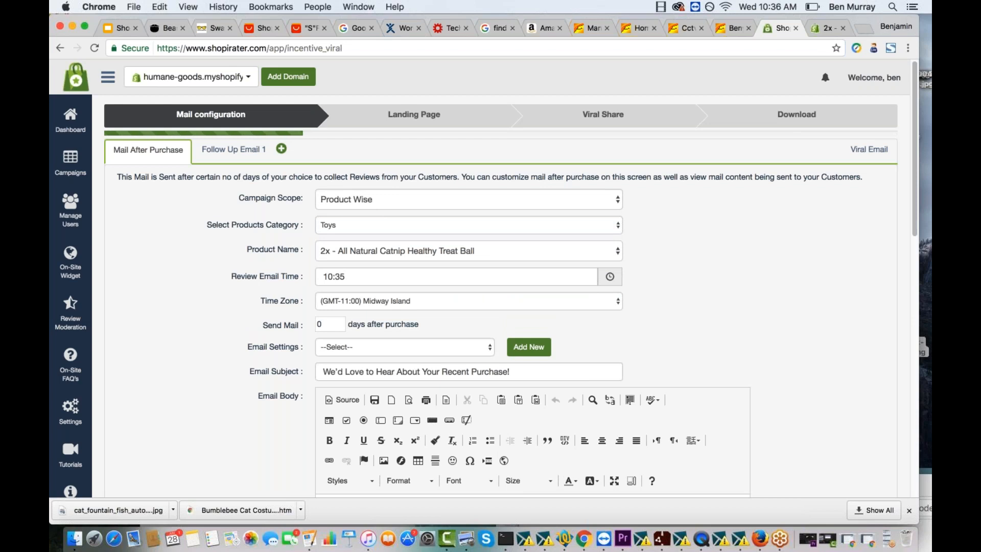
{"action": "scroll", "coordinate": [249, 238], "scroll_direction": "down", "scroll_amount": 2}
{"action": "left_click", "coordinate": [382, 217]}
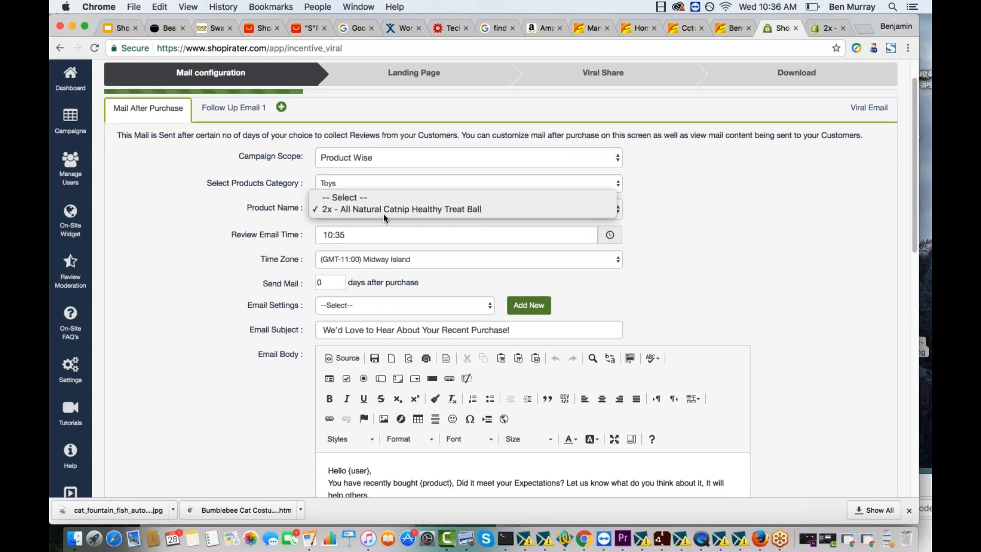
{"action": "left_click", "coordinate": [385, 211]}
- Schedule the review email to be sent 14 days after purchase
{"action": "scroll", "coordinate": [369, 184], "scroll_direction": "down", "scroll_amount": 2}
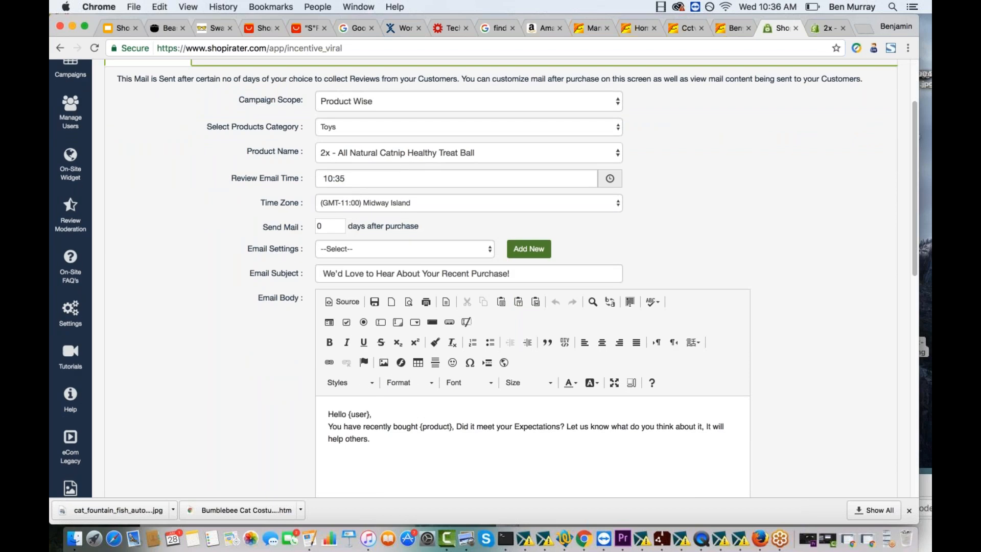
{"action": "scroll", "coordinate": [327, 225], "scroll_direction": "down", "scroll_amount": 1}
{"action": "left_click_drag", "start_coordinate": [323, 218], "coordinate": [306, 218]}
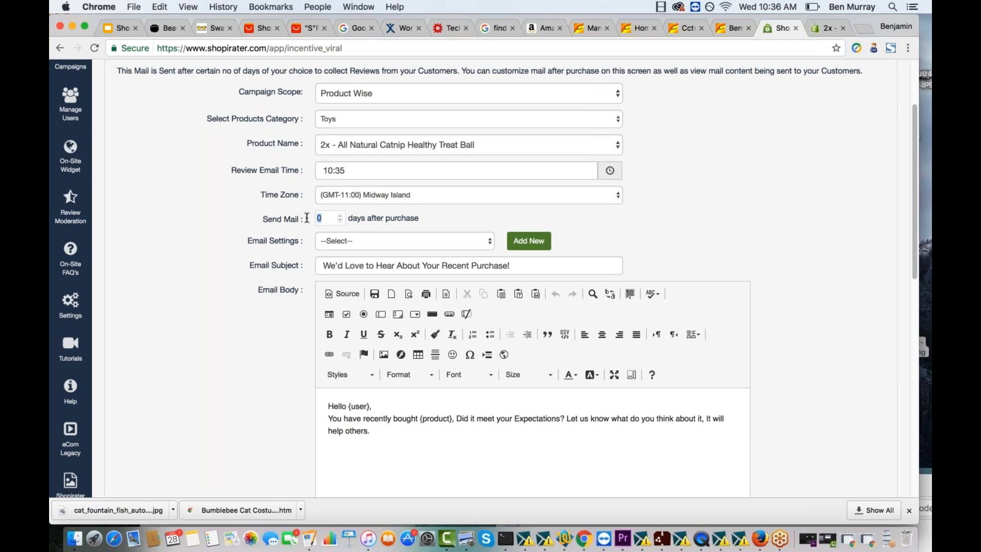
{"action": "type", "text": "14"}
- Examine the available email settings and the form for adding a new one, leaving the form without saving
{"action": "left_click", "coordinate": [351, 247]}
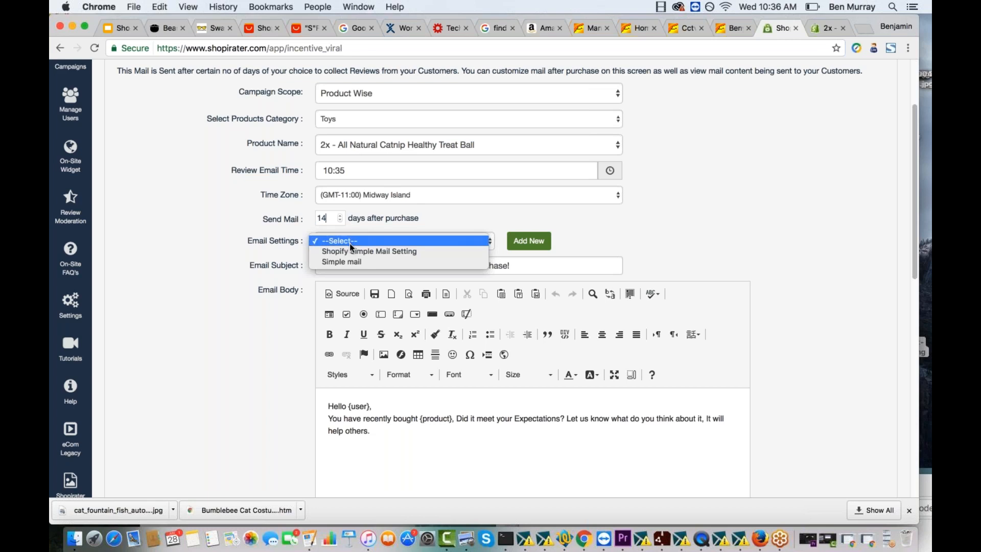
{"action": "left_click", "coordinate": [277, 249]}
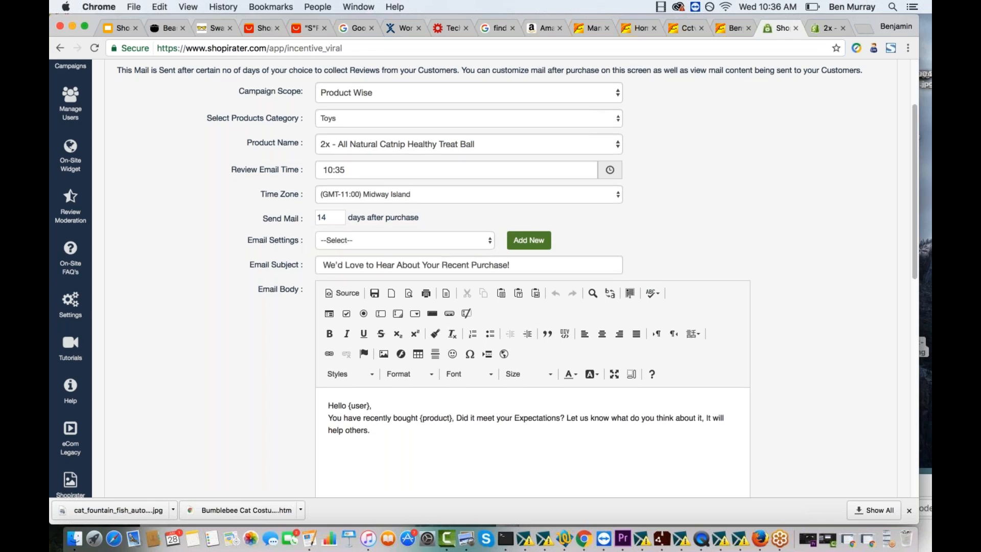
{"action": "scroll", "coordinate": [357, 246], "scroll_direction": "down", "scroll_amount": 1}
{"action": "left_click", "coordinate": [368, 211]}
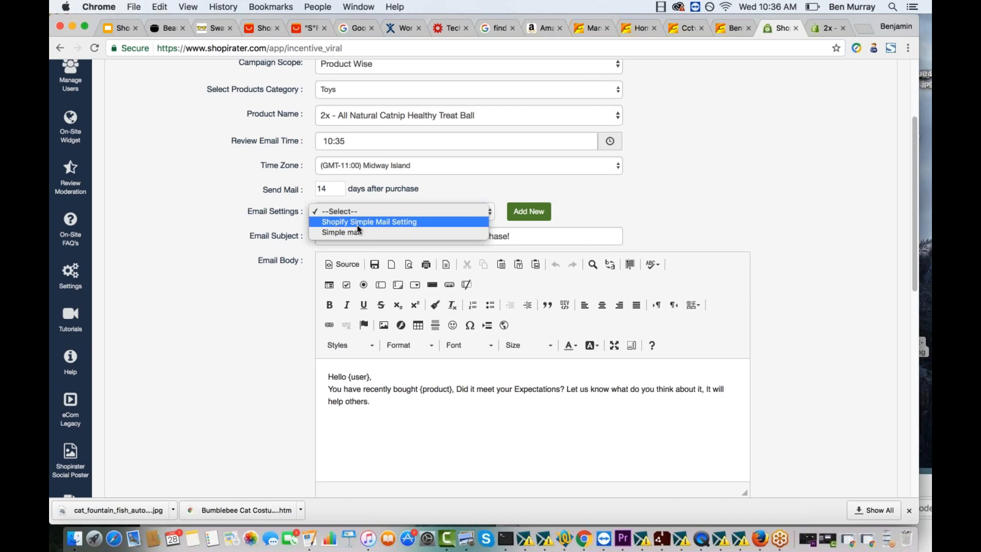
{"action": "left_click", "coordinate": [528, 211]}
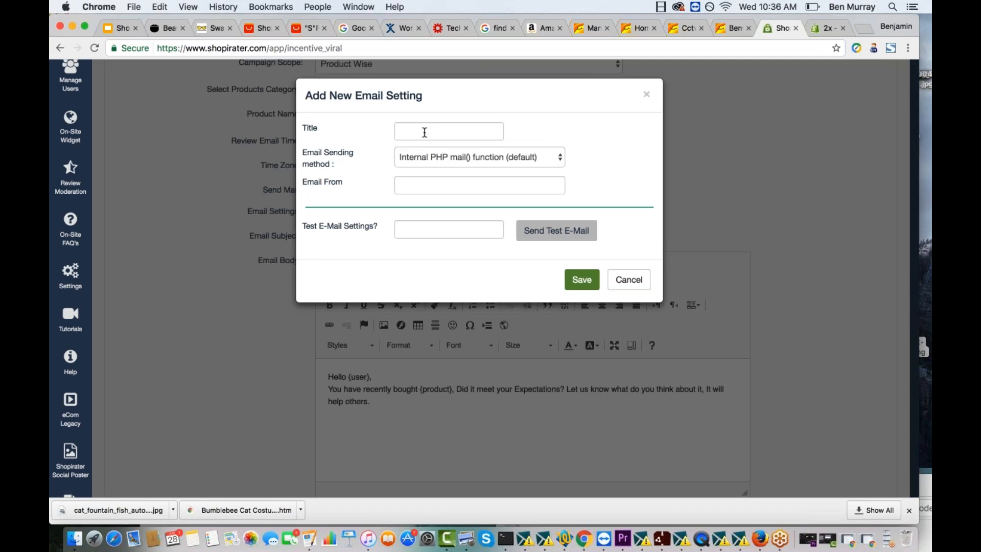
{"action": "left_click", "coordinate": [424, 132]}
{"action": "left_click", "coordinate": [646, 94]}
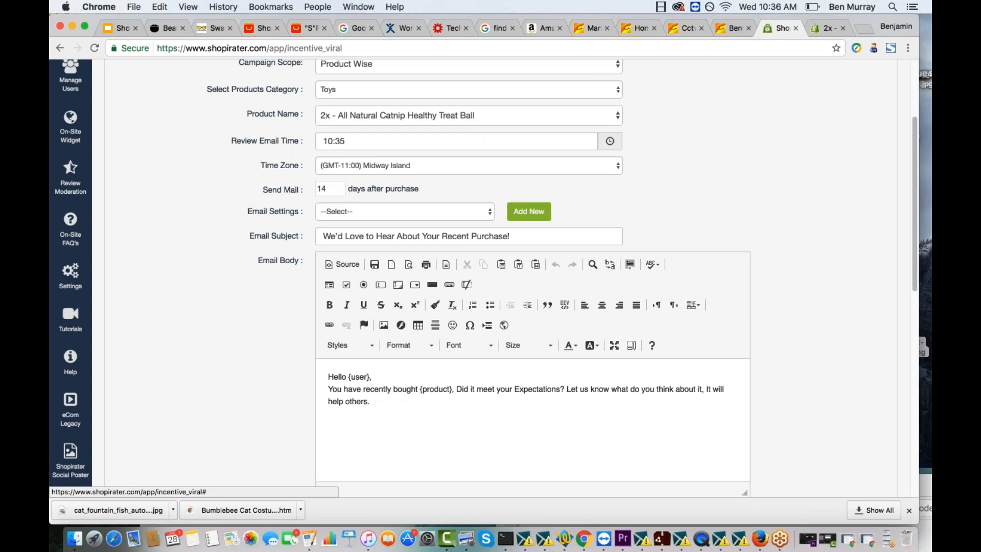
- Review the subject line and body text of the mail sent after purchase, including its user and product placeholders
{"action": "scroll", "coordinate": [485, 279], "scroll_direction": "down", "scroll_amount": 4}
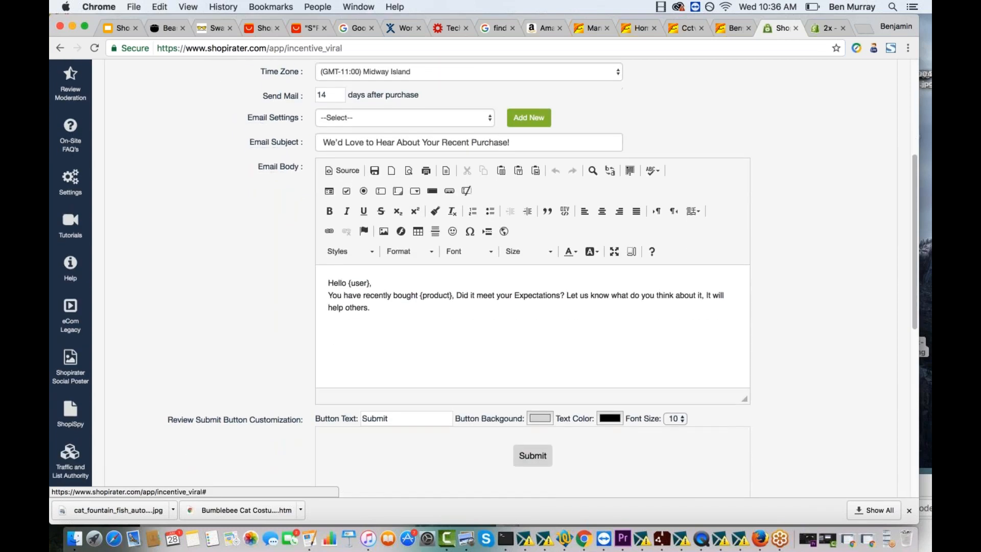
{"action": "scroll", "coordinate": [320, 233], "scroll_direction": "up", "scroll_amount": 3}
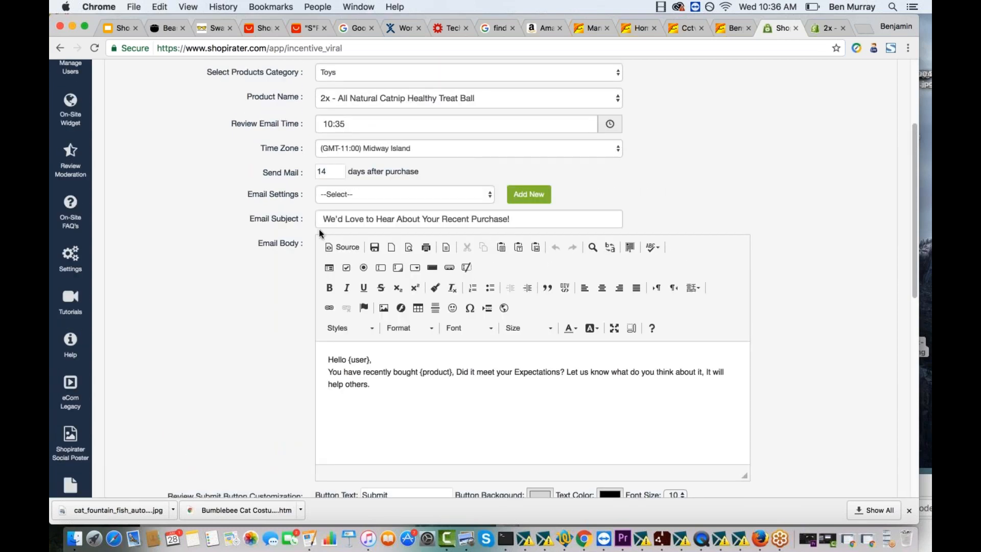
{"action": "scroll", "coordinate": [306, 231], "scroll_direction": "down", "scroll_amount": 4}
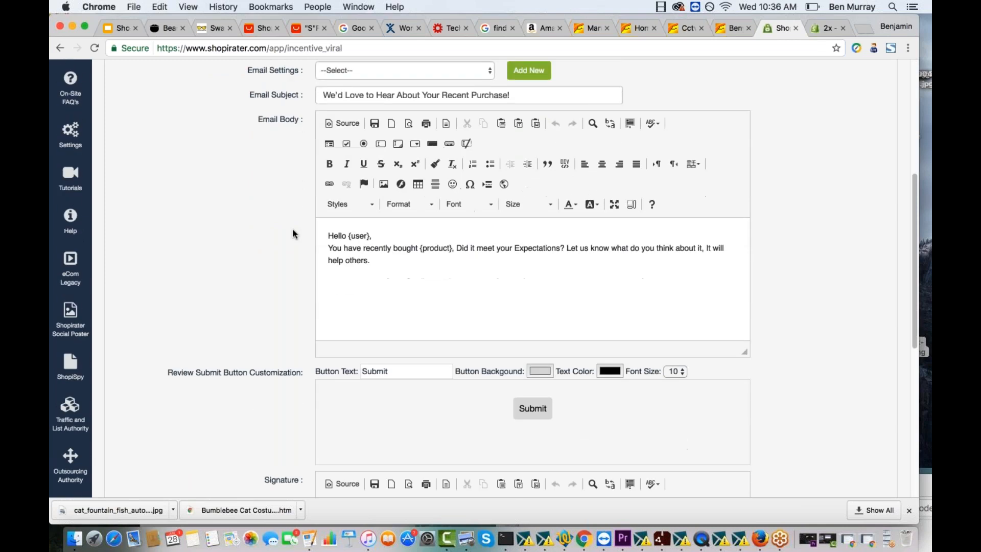
{"action": "left_click_drag", "start_coordinate": [336, 118], "coordinate": [517, 117]}
{"action": "left_click", "coordinate": [517, 117]}
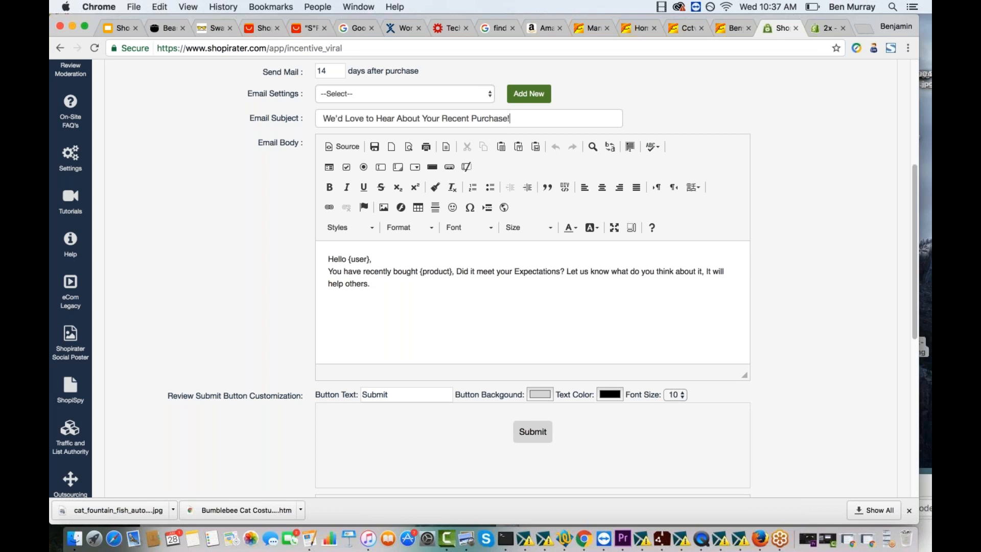
{"action": "scroll", "coordinate": [485, 276], "scroll_direction": "down", "scroll_amount": 1}
{"action": "left_click_drag", "start_coordinate": [375, 266], "coordinate": [449, 254]}
{"action": "left_click", "coordinate": [343, 274]}
{"action": "left_click", "coordinate": [449, 253]}
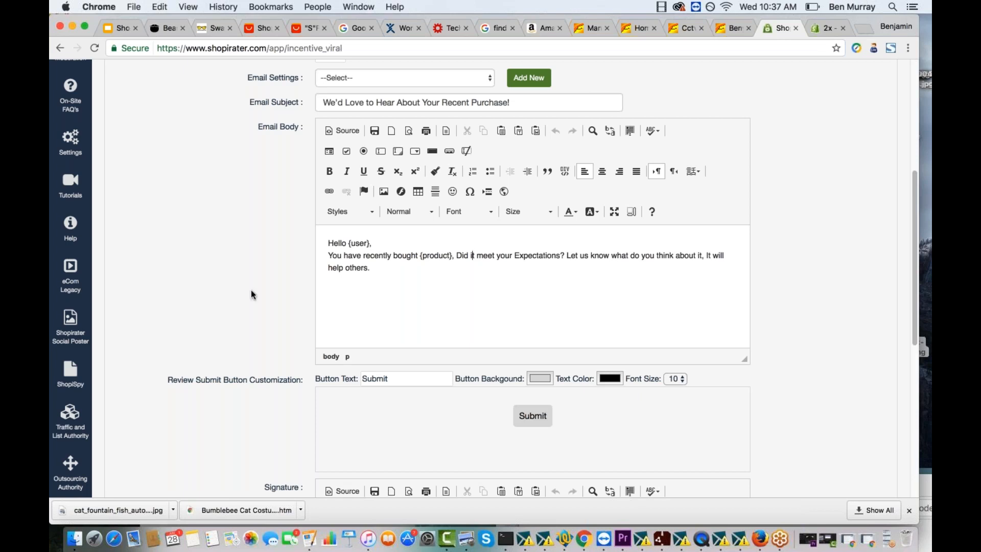
{"action": "scroll", "coordinate": [250, 291], "scroll_direction": "down", "scroll_amount": 5}
- Give the review submit button a blue background and change its text to "See the bonus"
{"action": "left_click", "coordinate": [541, 241]}
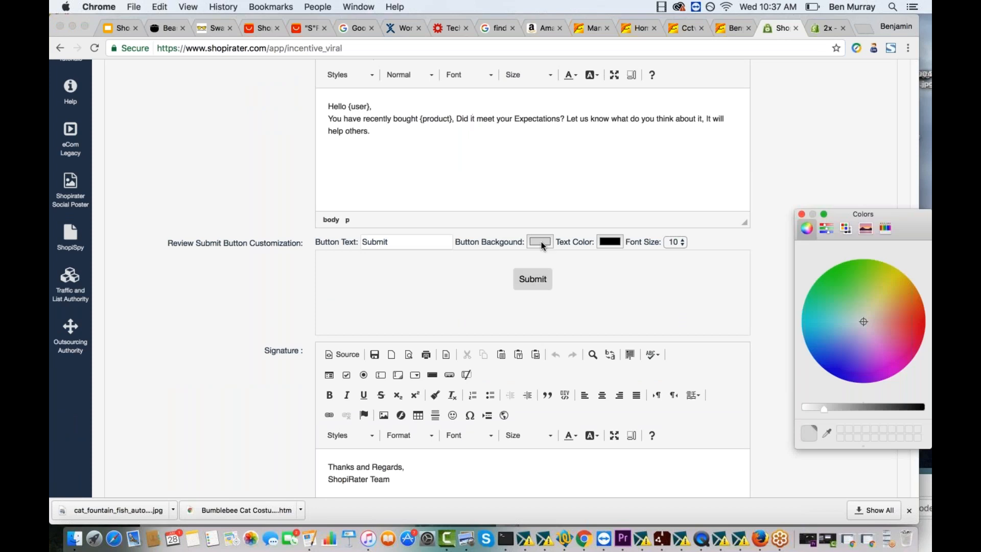
{"action": "mouse_move", "coordinate": [813, 332]}
{"action": "left_mouse_down"}
{"action": "mouse_move", "coordinate": [830, 355]}
{"action": "mouse_move", "coordinate": [829, 329]}
{"action": "left_mouse_up"}
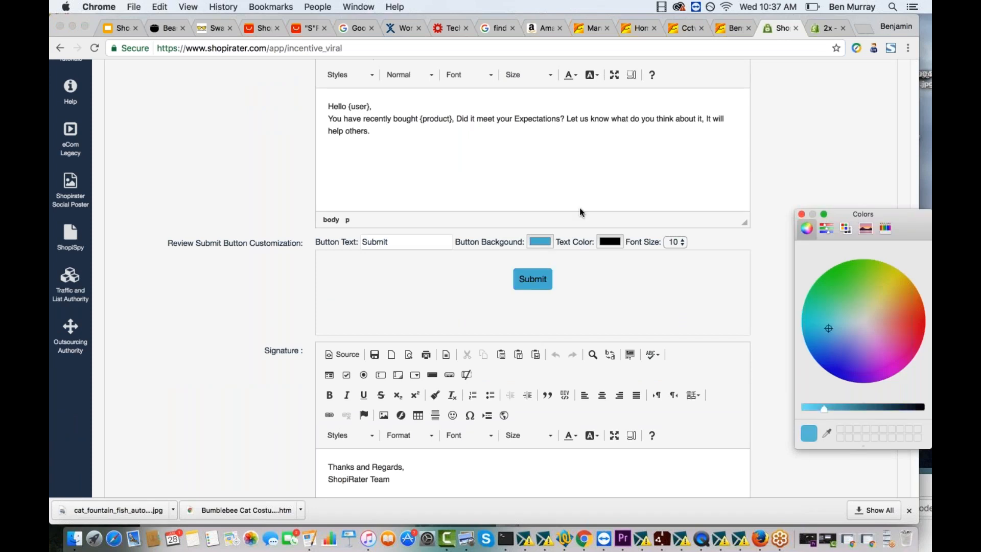
{"action": "left_click_drag", "start_coordinate": [388, 242], "coordinate": [361, 243]}
{"action": "type", "text": "See the bonus"}
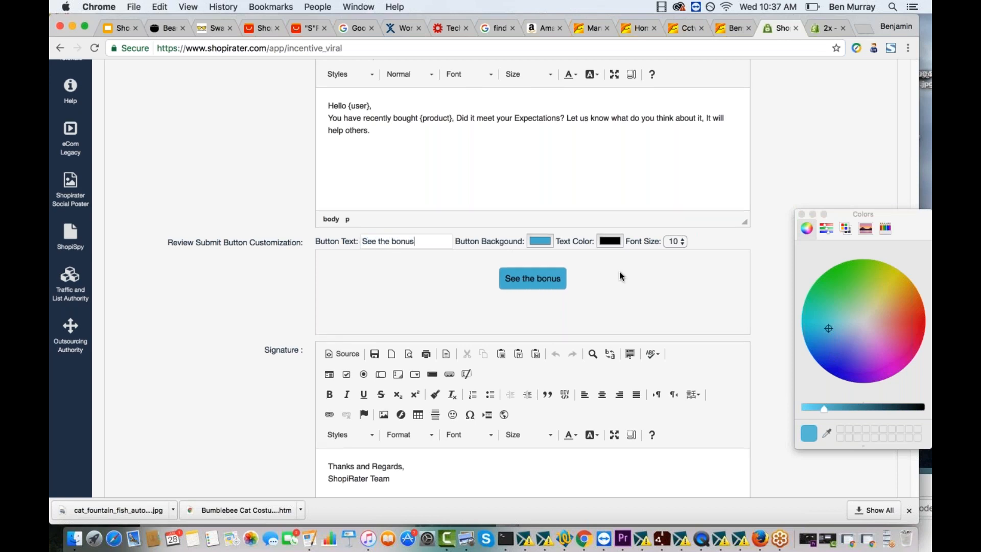
- Check the signature of the mail after purchase, and add a second follow-up email to the campaign
{"action": "scroll", "coordinate": [618, 276], "scroll_direction": "down", "scroll_amount": 5}
{"action": "scroll", "coordinate": [340, 318], "scroll_direction": "down", "scroll_amount": 3}
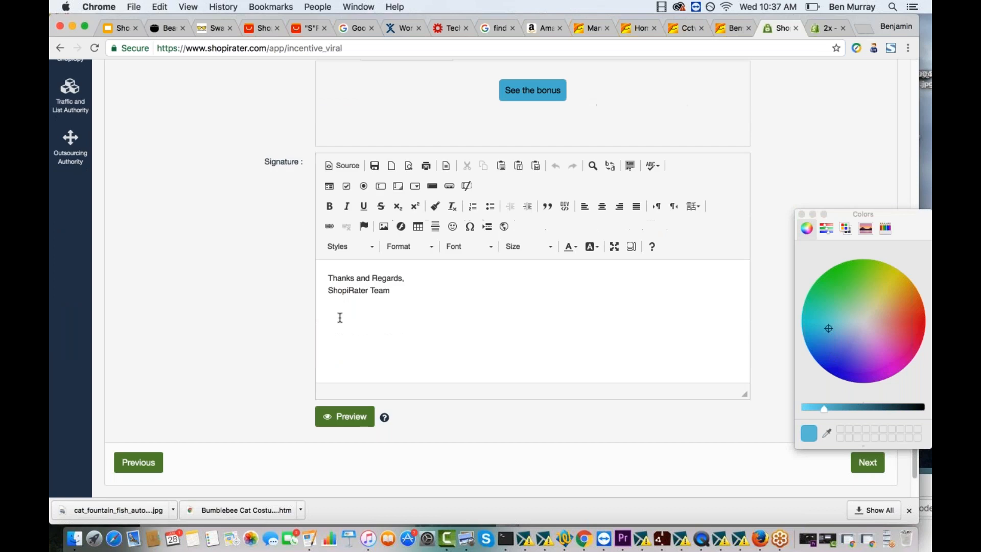
{"action": "left_click", "coordinate": [384, 290]}
{"action": "scroll", "coordinate": [384, 289], "scroll_direction": "up", "scroll_amount": 10}
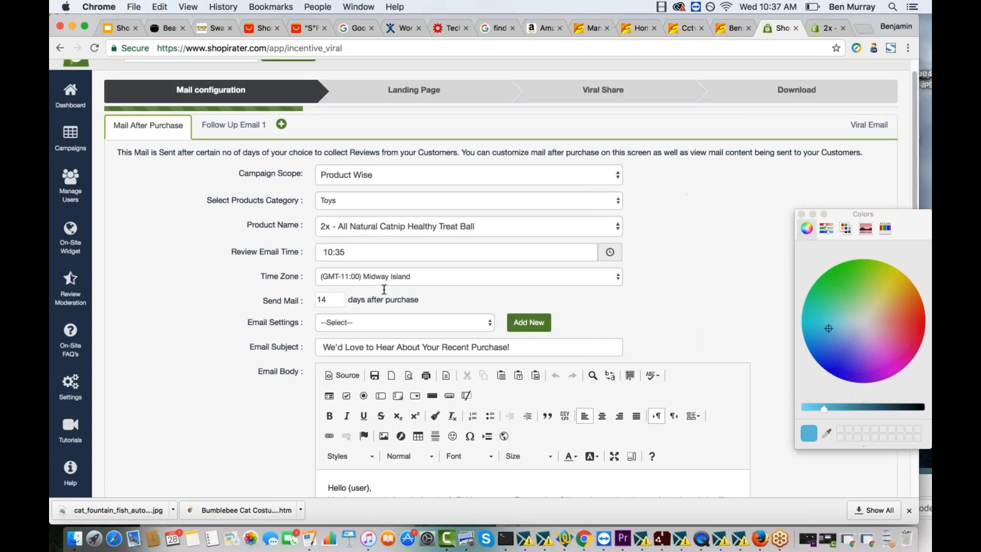
{"action": "scroll", "coordinate": [384, 289], "scroll_direction": "up", "scroll_amount": 2}
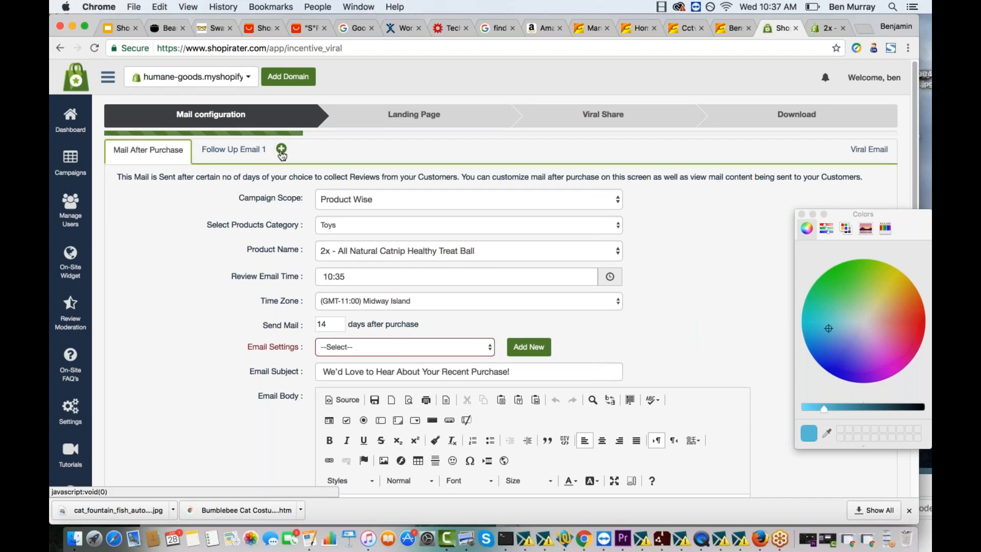
{"action": "left_click", "coordinate": [281, 148]}
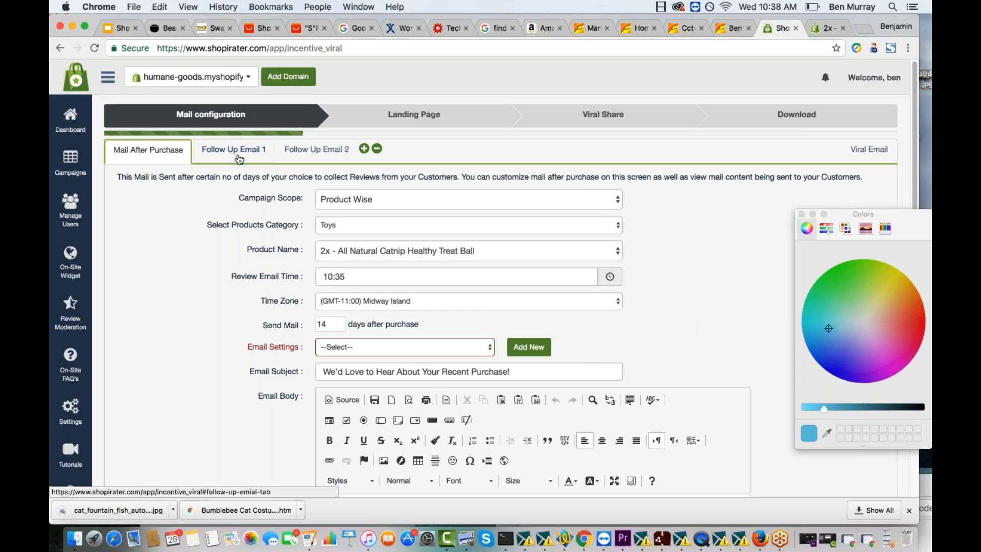
- Close the colour picker and choose Shopify Simple Mail Setting as the email settings for the mail after purchase
{"action": "left_click", "coordinate": [801, 215]}
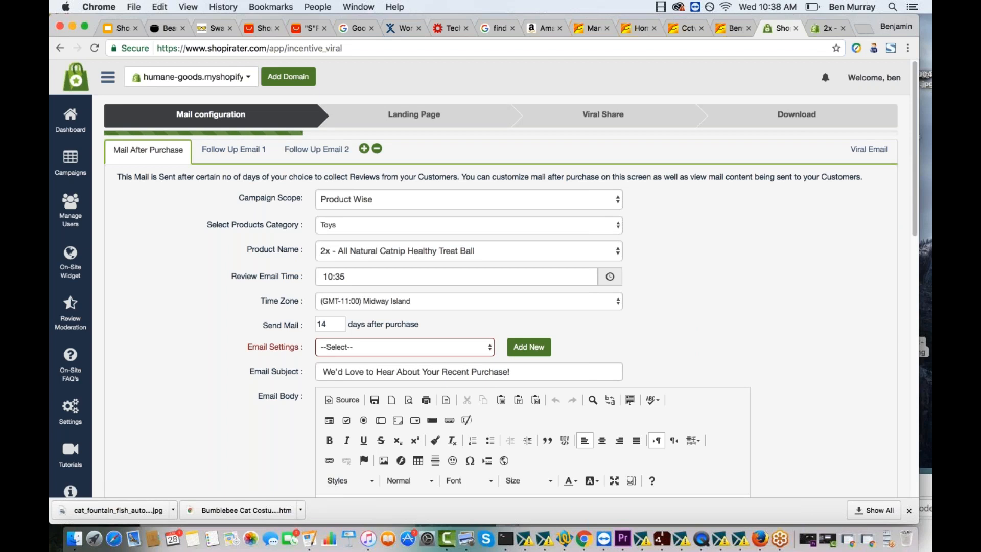
{"action": "left_click", "coordinate": [380, 347]}
{"action": "left_click", "coordinate": [380, 357]}
- Review the delay, subject, body and submit button settings of Follow Up Email 1
{"action": "left_click", "coordinate": [234, 150]}
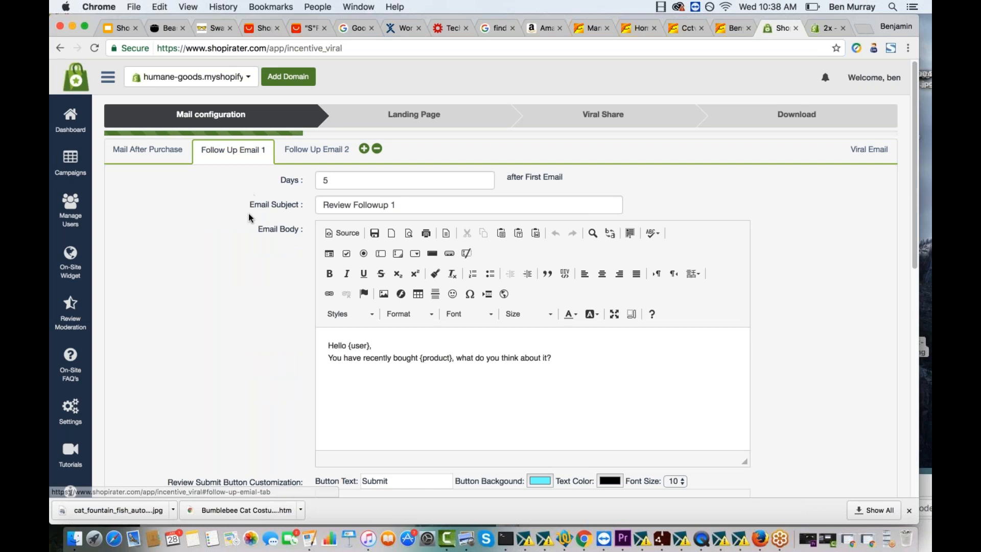
{"action": "scroll", "coordinate": [248, 215], "scroll_direction": "down", "scroll_amount": 1}
{"action": "scroll", "coordinate": [248, 213], "scroll_direction": "down", "scroll_amount": 1}
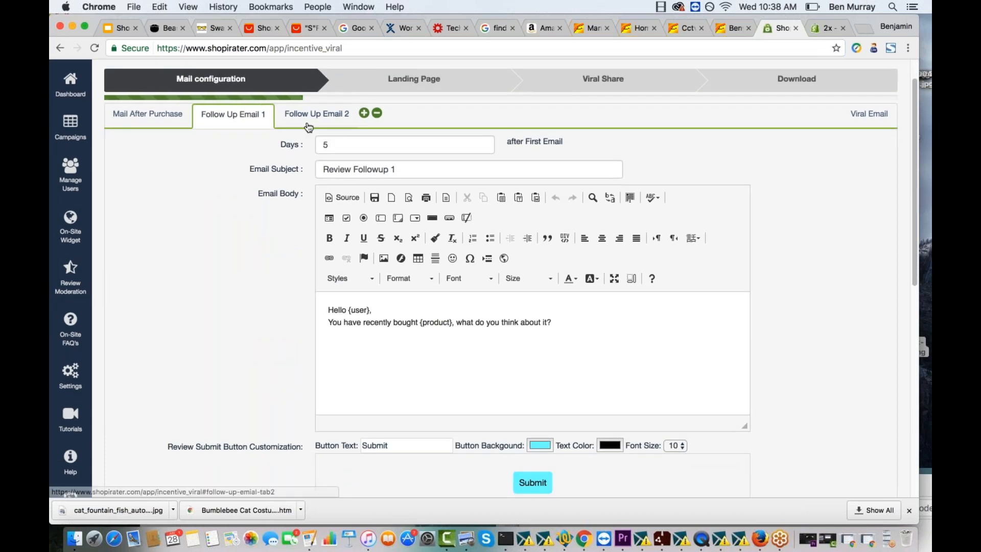
{"action": "scroll", "coordinate": [264, 142], "scroll_direction": "up", "scroll_amount": 2}
{"action": "scroll", "coordinate": [263, 139], "scroll_direction": "down", "scroll_amount": 1}
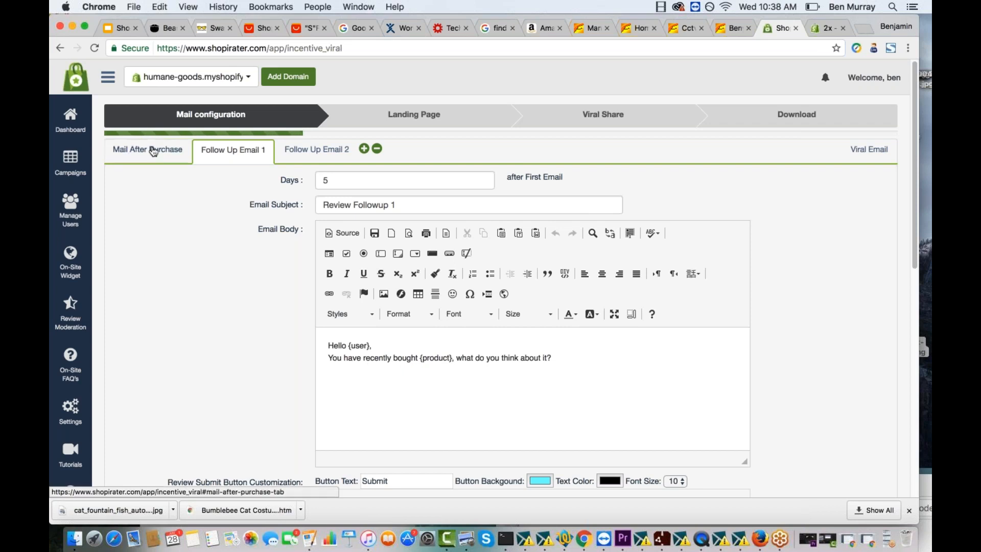
- Examine the Viral Email's subject, body and share button settings
{"action": "left_click", "coordinate": [868, 149]}
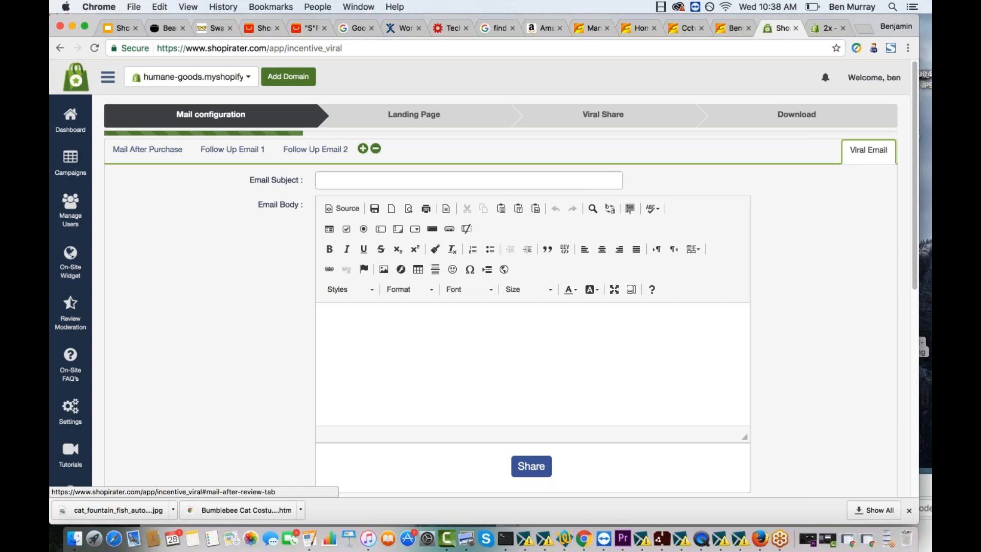
{"action": "left_click", "coordinate": [477, 185]}
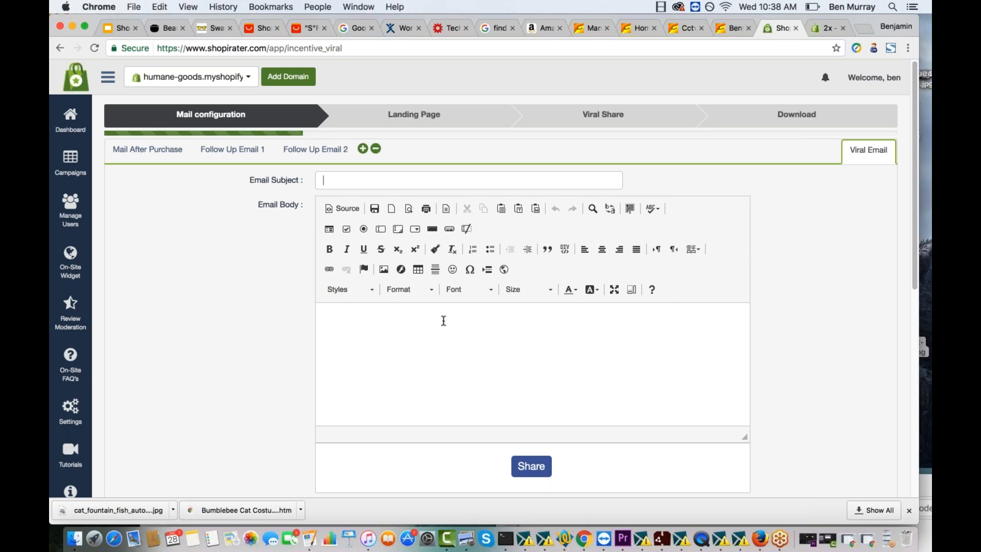
{"action": "scroll", "coordinate": [444, 321], "scroll_direction": "down", "scroll_amount": 1}
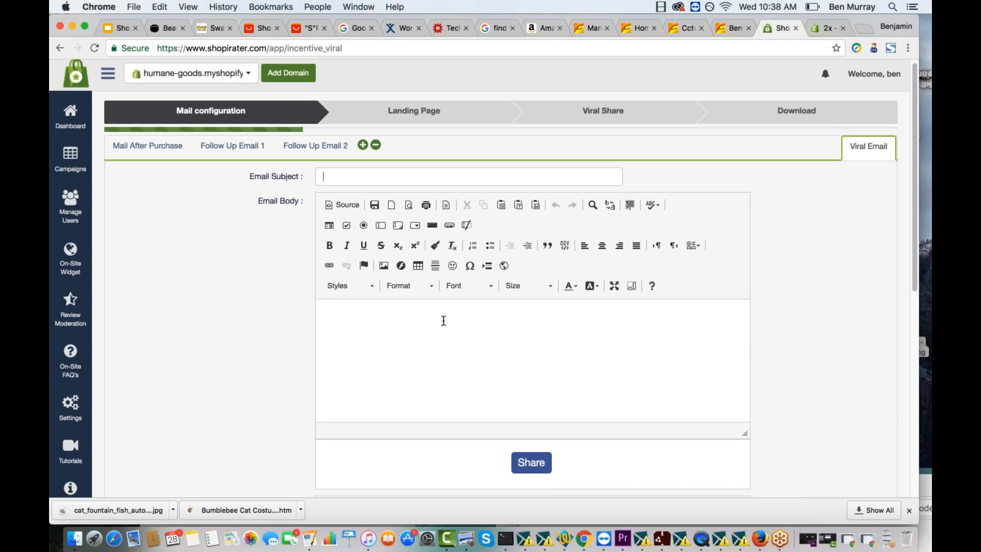
{"action": "scroll", "coordinate": [444, 320], "scroll_direction": "down", "scroll_amount": 3}
{"action": "scroll", "coordinate": [444, 320], "scroll_direction": "up", "scroll_amount": 4}
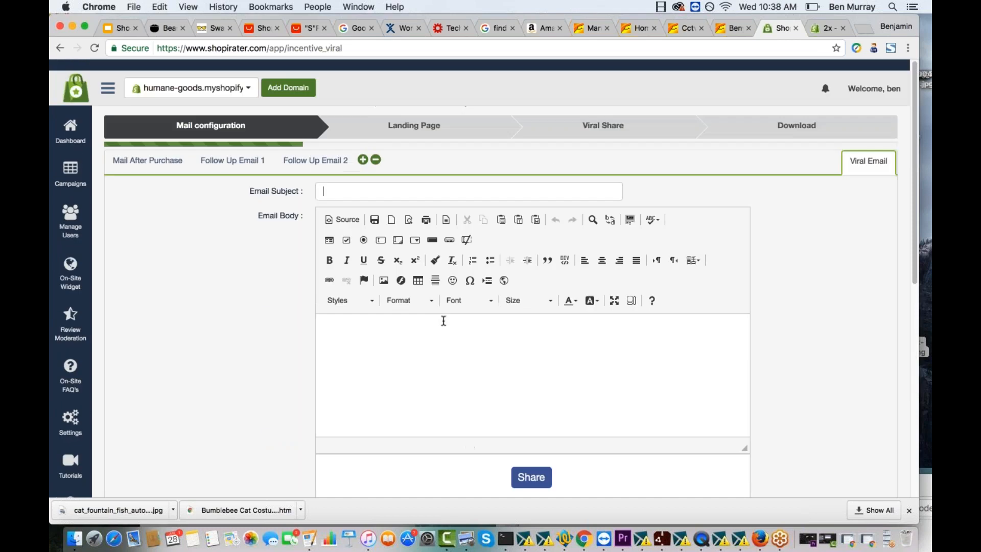
{"action": "scroll", "coordinate": [444, 320], "scroll_direction": "down", "scroll_amount": 10}
- Continue to the landing page stage, check the custom URL option, and select the Start From Scratch default template
{"action": "left_click", "coordinate": [867, 418]}
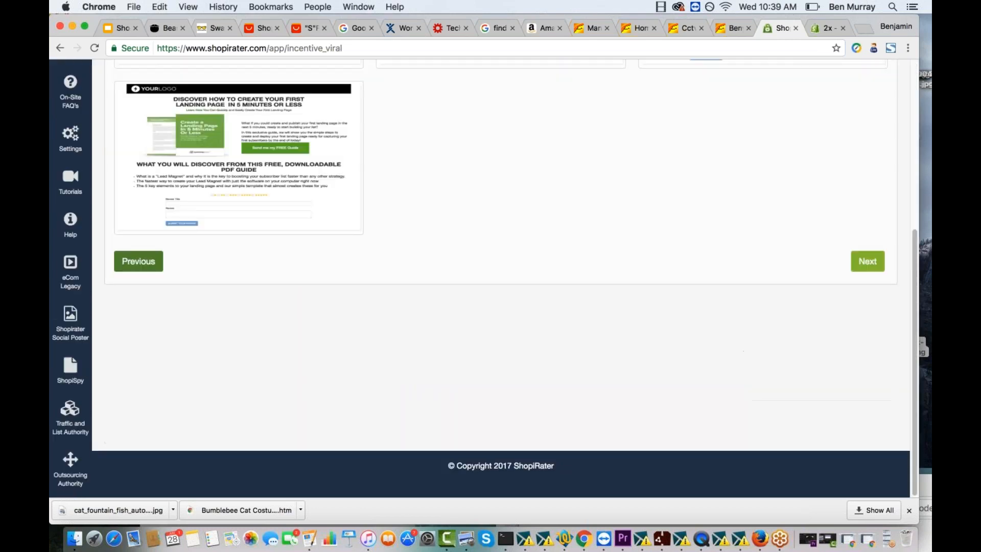
{"action": "scroll", "coordinate": [652, 283], "scroll_direction": "up", "scroll_amount": 5}
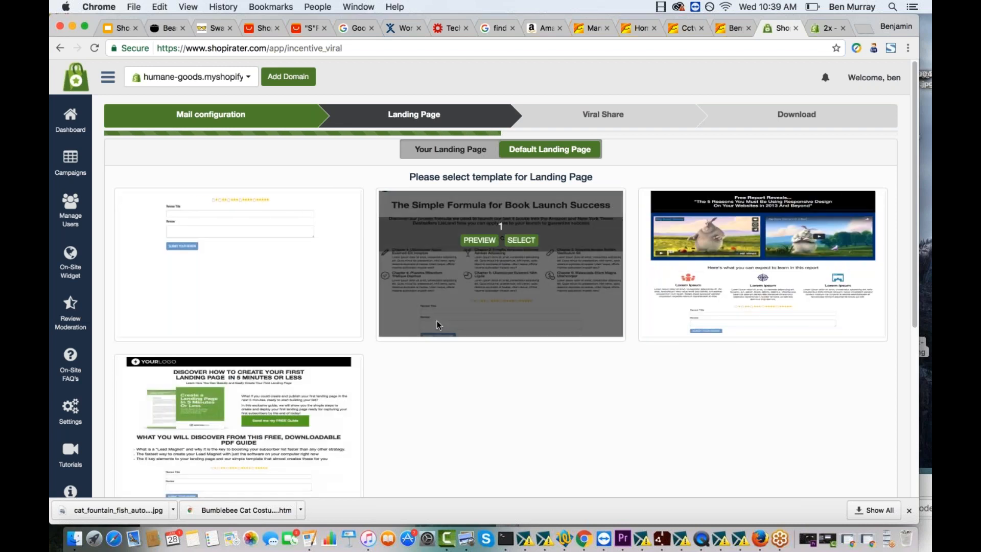
{"action": "left_click", "coordinate": [450, 149]}
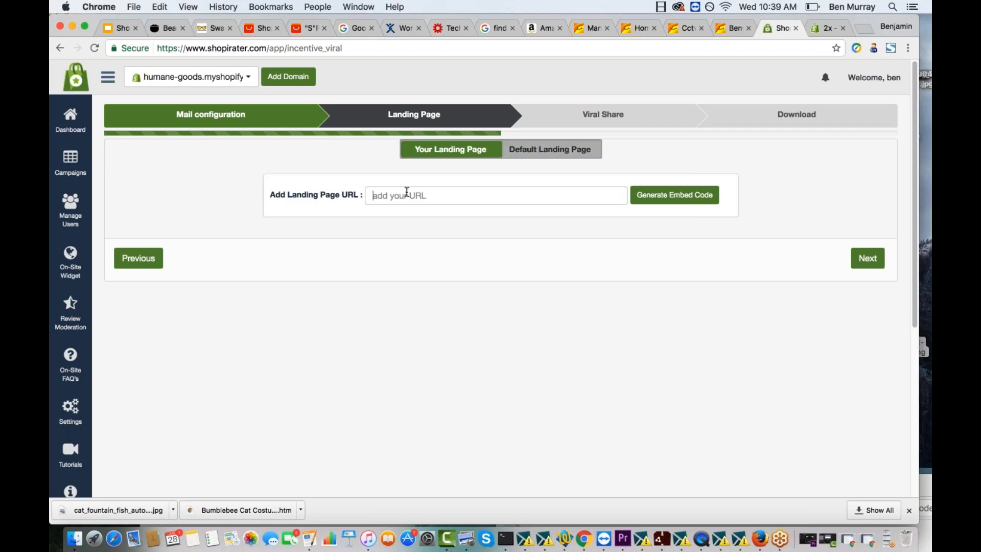
{"action": "left_click", "coordinate": [531, 154]}
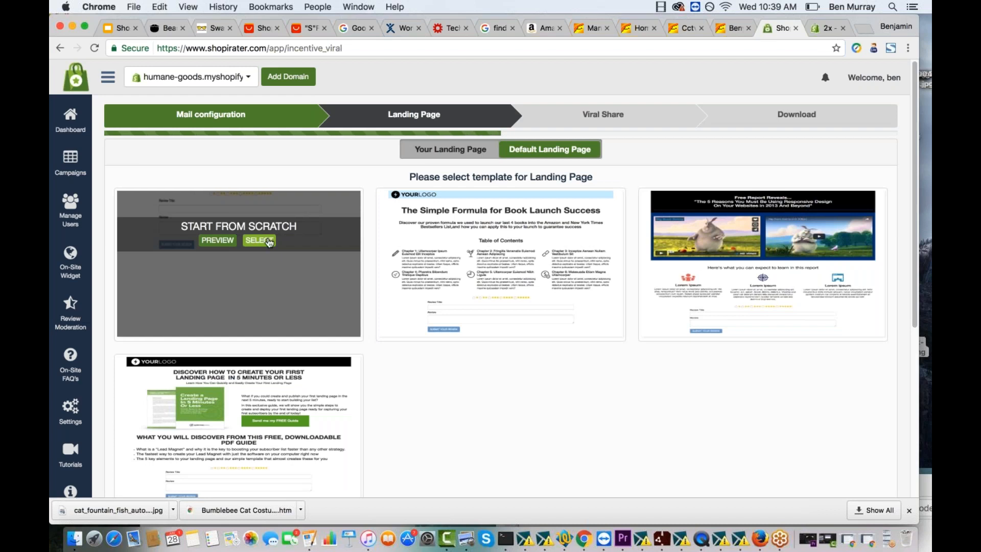
{"action": "left_click", "coordinate": [268, 242]}
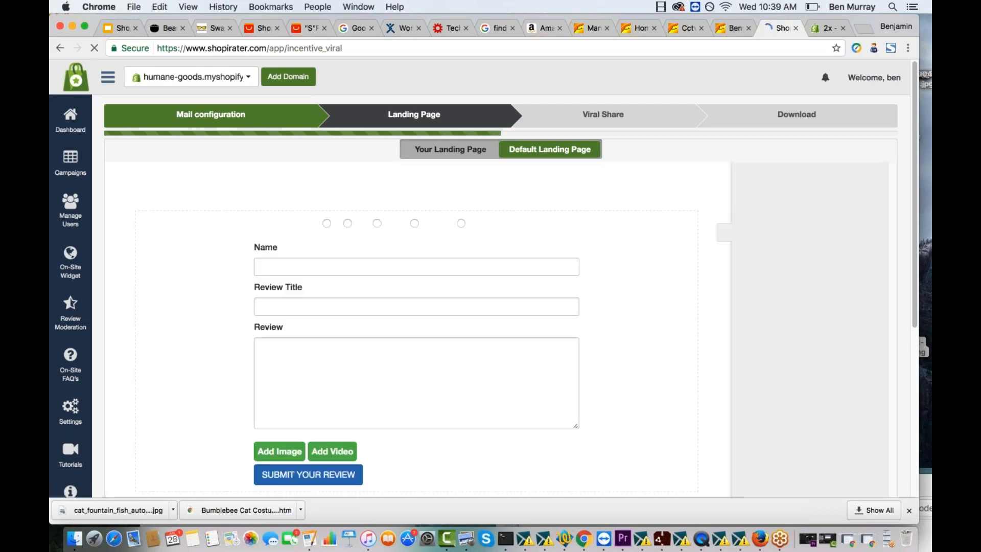
- Add a full-width container above the review form, place a text paragraph in it, and select its placeholder text
{"action": "scroll", "coordinate": [436, 420], "scroll_direction": "down", "scroll_amount": 1}
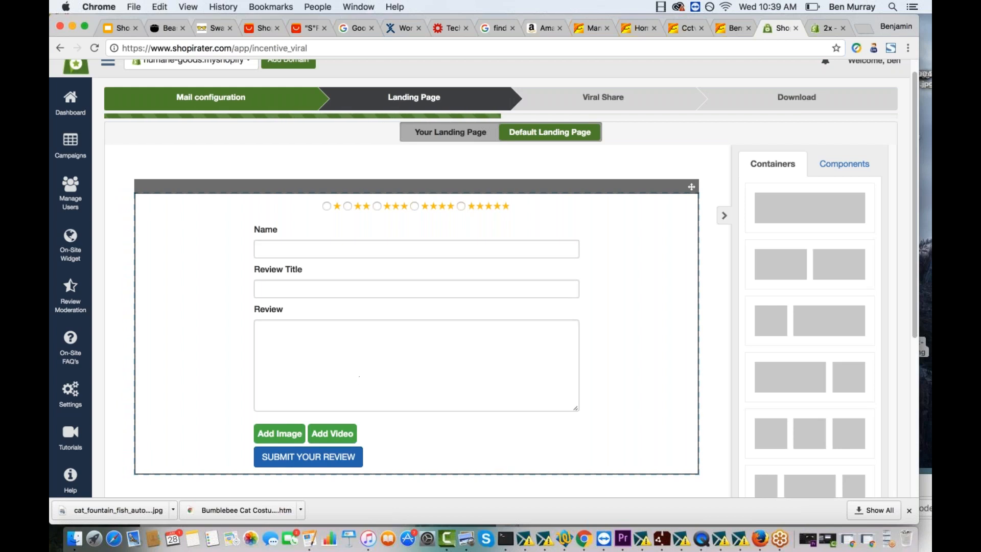
{"action": "left_click_drag", "start_coordinate": [817, 209], "coordinate": [441, 204]}
{"action": "left_click", "coordinate": [844, 163]}
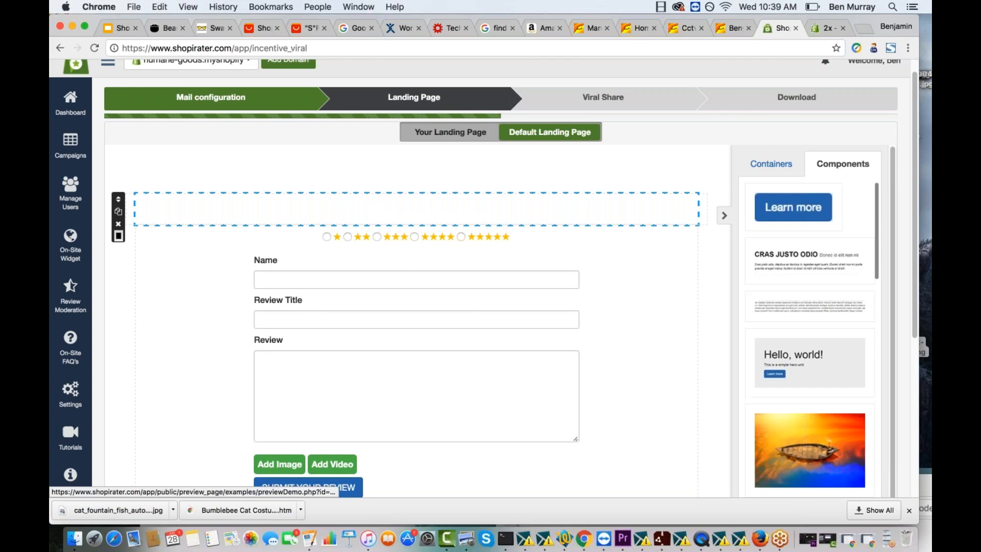
{"action": "left_click_drag", "start_coordinate": [801, 312], "coordinate": [466, 208]}
{"action": "left_click", "coordinate": [292, 200]}
{"action": "left_click_drag", "start_coordinate": [210, 236], "coordinate": [147, 194]}
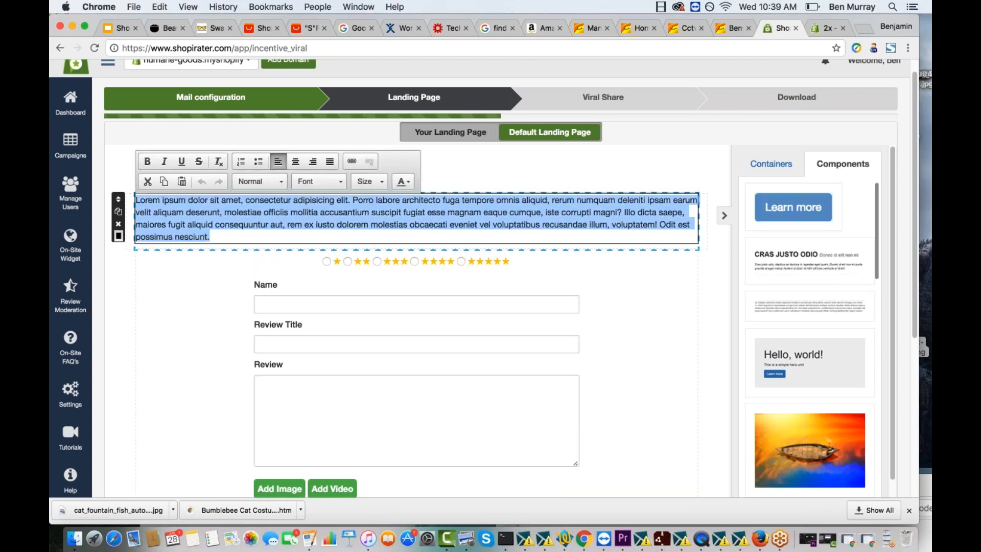
- Examine the available page components, the review form's fields, and the form and background customization options
{"action": "scroll", "coordinate": [793, 350], "scroll_direction": "down", "scroll_amount": 10}
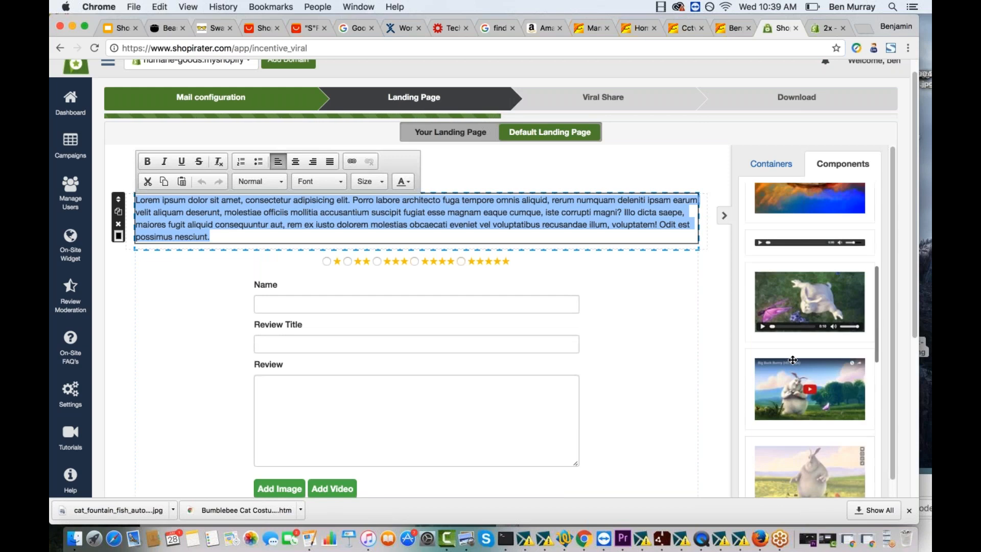
{"action": "scroll", "coordinate": [745, 314], "scroll_direction": "up", "scroll_amount": 9}
{"action": "scroll", "coordinate": [745, 313], "scroll_direction": "up", "scroll_amount": 1}
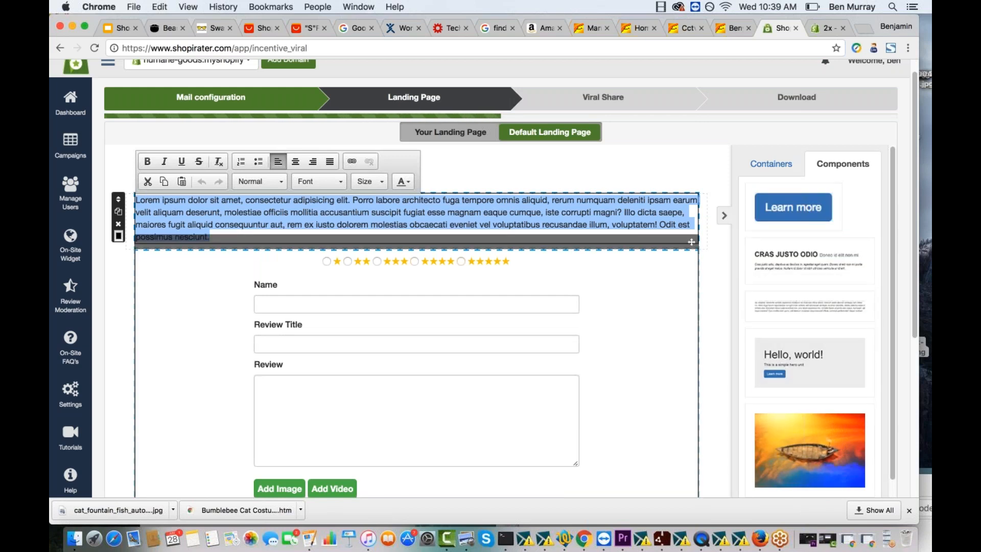
{"action": "scroll", "coordinate": [357, 303], "scroll_direction": "down", "scroll_amount": 3}
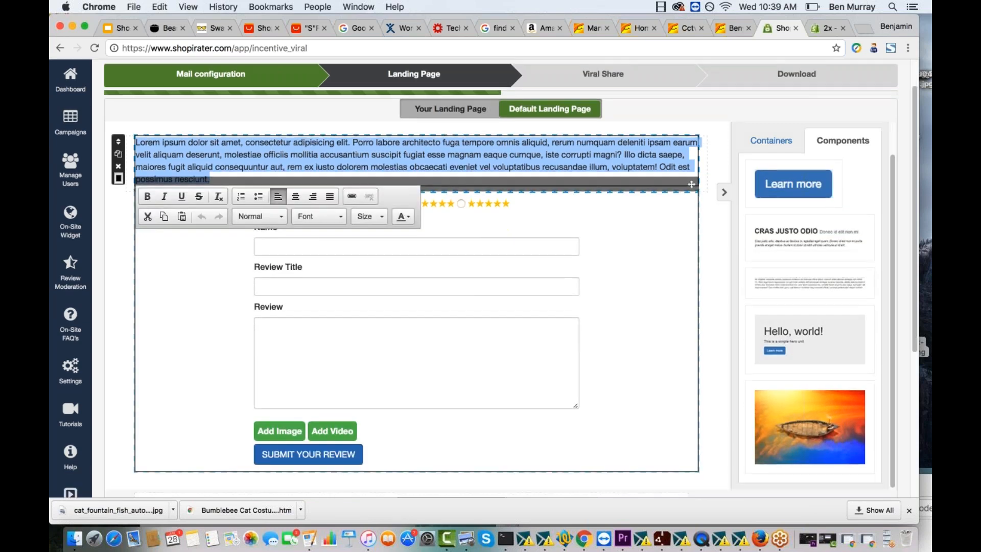
{"action": "left_click", "coordinate": [357, 305]}
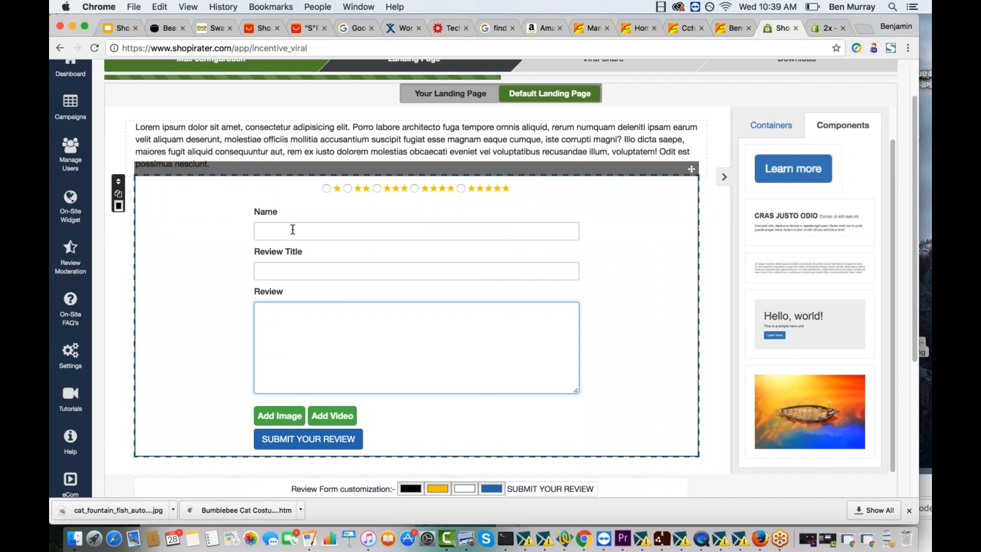
{"action": "left_click", "coordinate": [331, 231]}
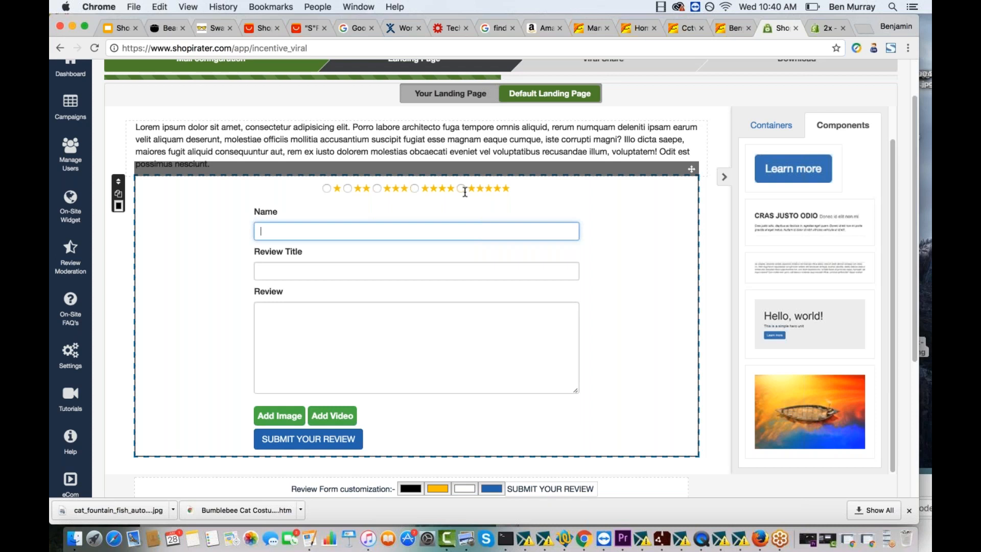
{"action": "scroll", "coordinate": [465, 192], "scroll_direction": "up", "scroll_amount": 3}
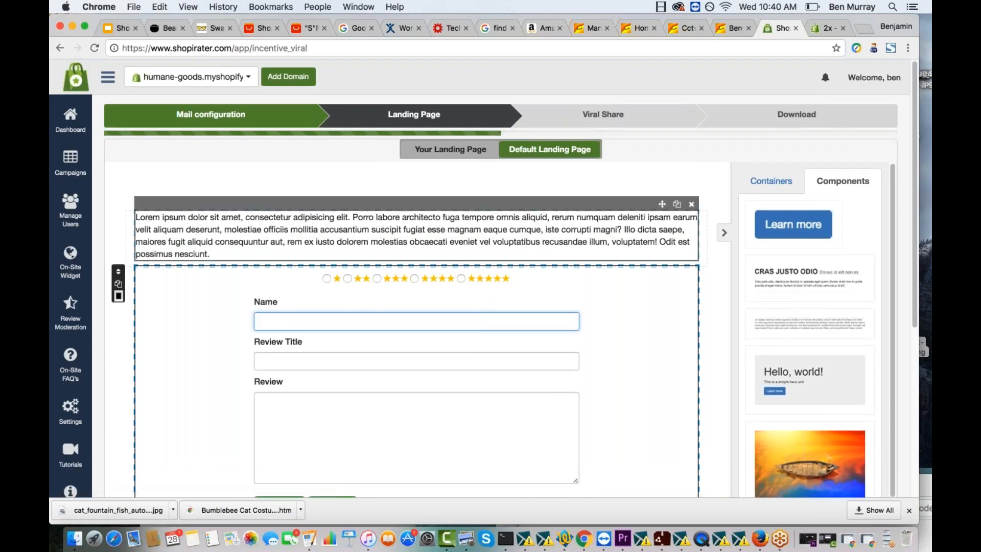
{"action": "scroll", "coordinate": [500, 276], "scroll_direction": "down", "scroll_amount": 5}
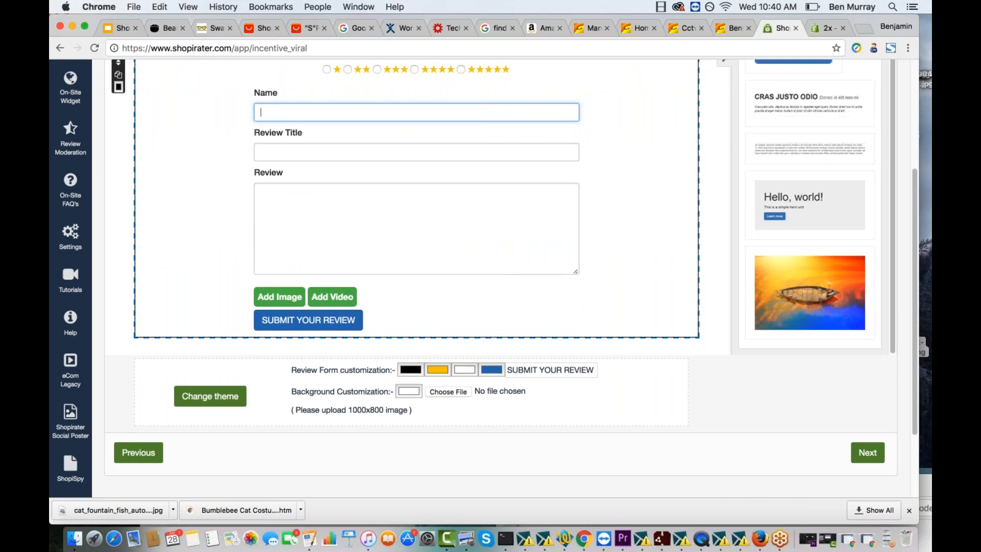
- Continue to the Viral Share stage and select the Start From Scratch template for the share page
{"action": "left_click", "coordinate": [869, 454]}
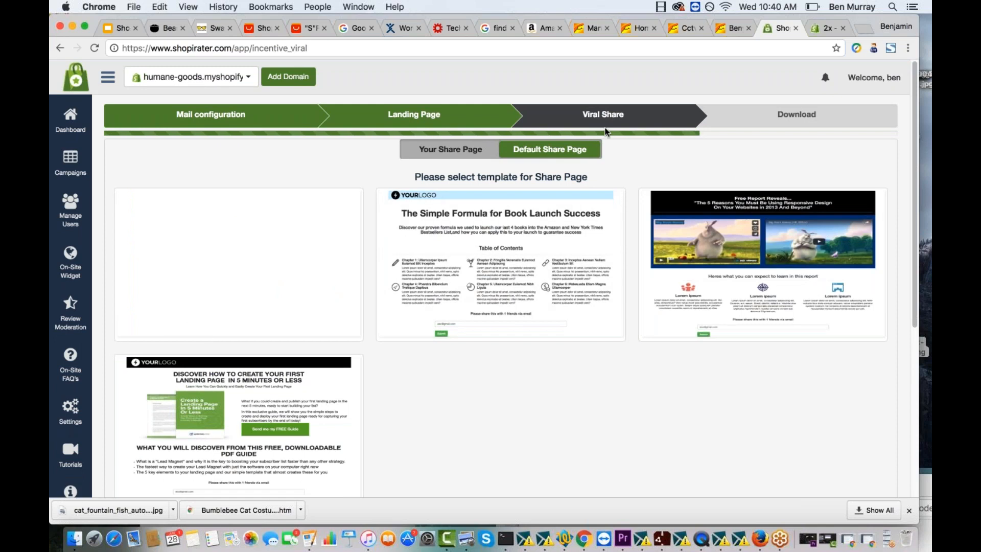
{"action": "mouse_move", "coordinate": [333, 271]}
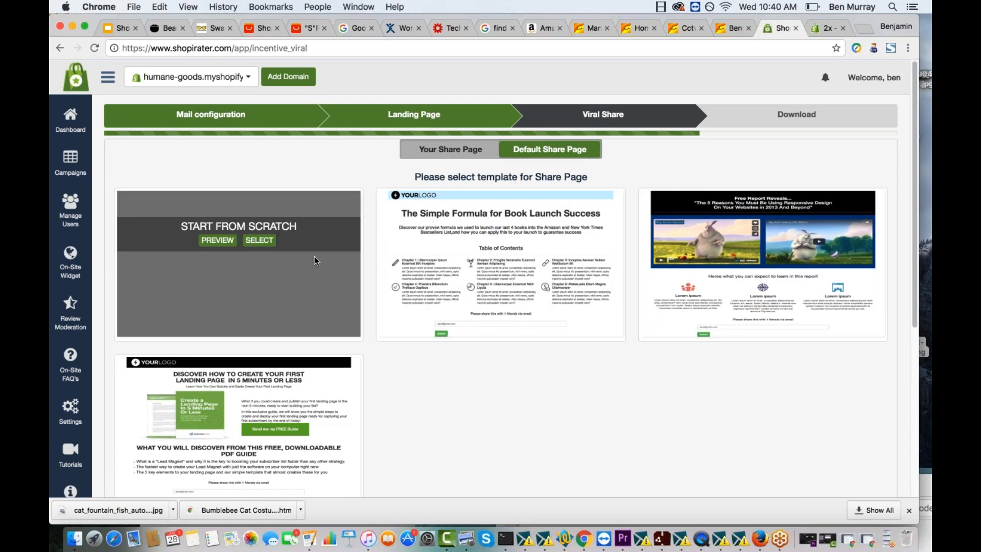
{"action": "left_click", "coordinate": [258, 238]}
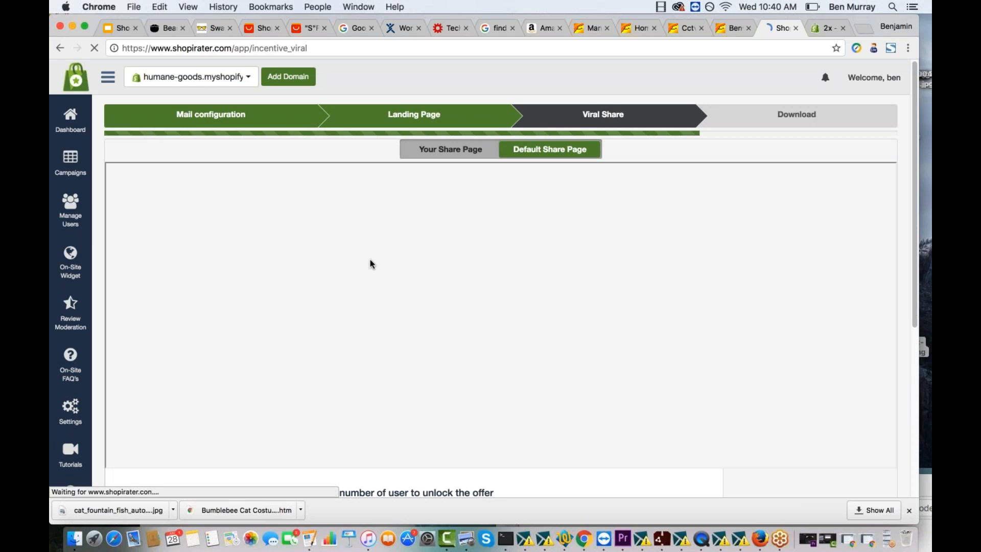
- Add a full-width container to the share page and place a text paragraph in it
{"action": "scroll", "coordinate": [370, 259], "scroll_direction": "down", "scroll_amount": 5}
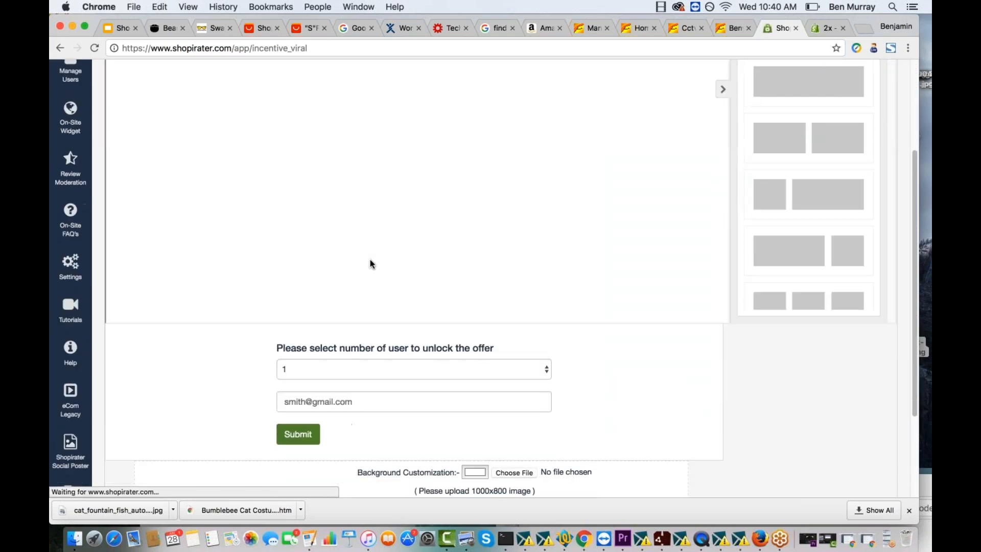
{"action": "scroll", "coordinate": [331, 153], "scroll_direction": "up", "scroll_amount": 2}
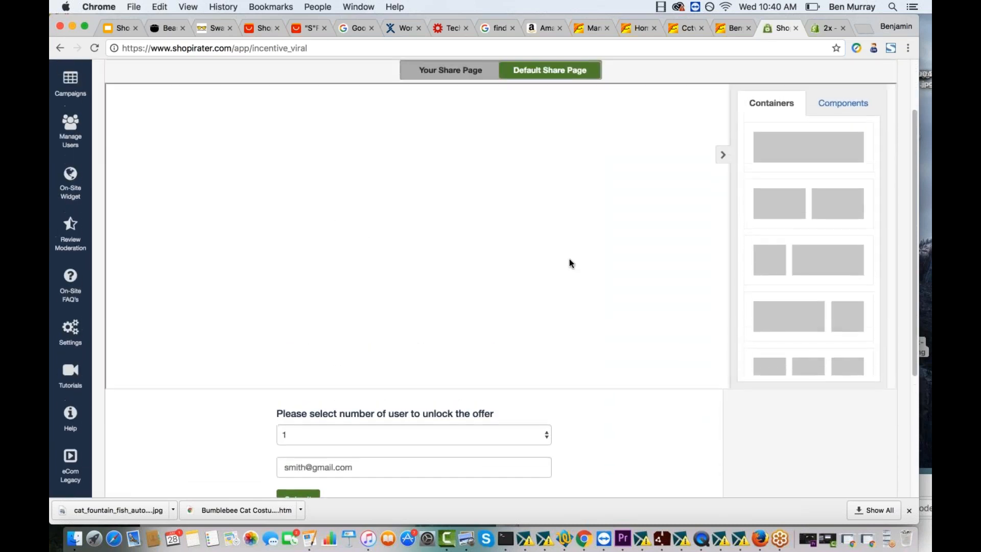
{"action": "left_click_drag", "start_coordinate": [810, 151], "coordinate": [444, 147]}
{"action": "left_click", "coordinate": [844, 103]}
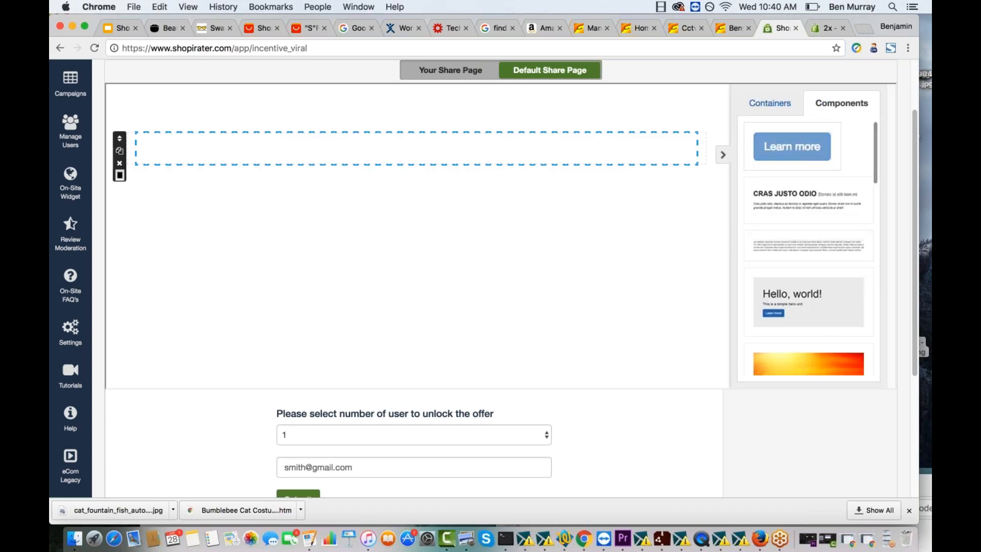
{"action": "left_click_drag", "start_coordinate": [808, 245], "coordinate": [383, 151]}
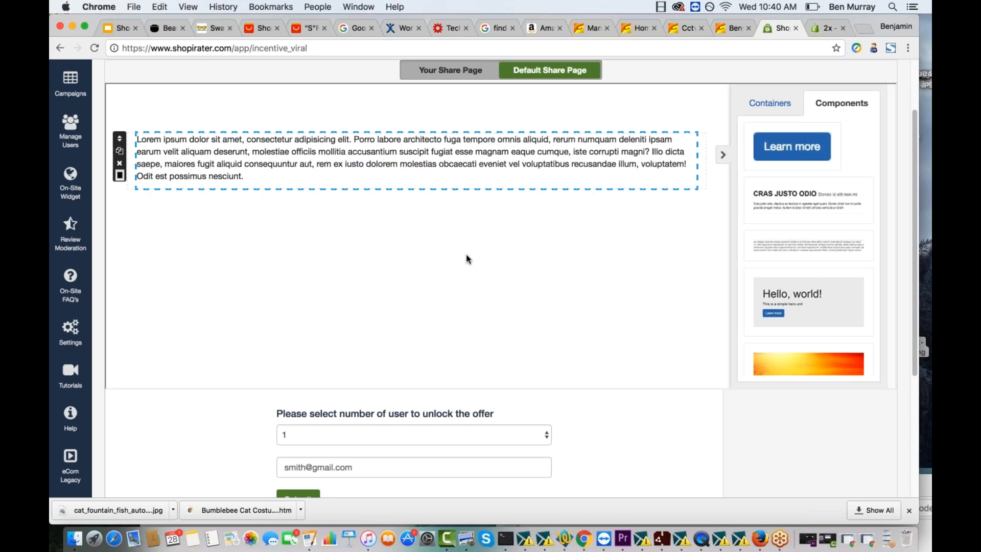
- Try different numbers of users required to unlock the offer, and settle on 4
{"action": "scroll", "coordinate": [462, 259], "scroll_direction": "down", "scroll_amount": 5}
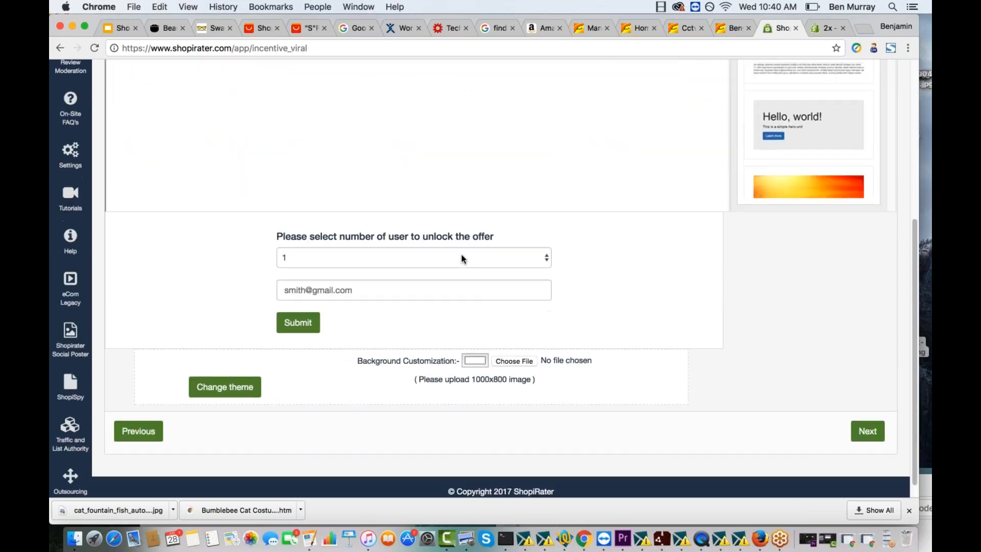
{"action": "left_click", "coordinate": [408, 259]}
{"action": "left_click", "coordinate": [395, 279]}
{"action": "left_click", "coordinate": [373, 259]}
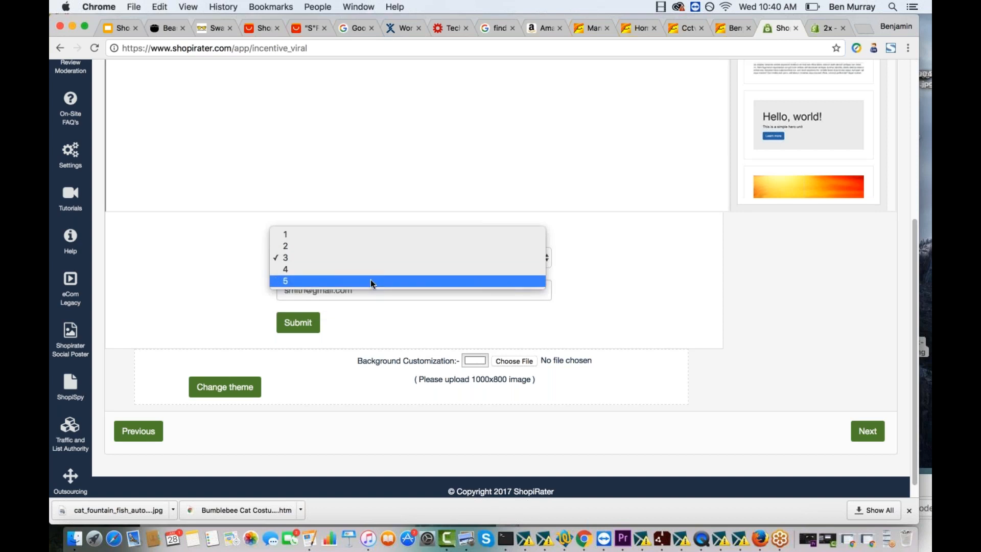
{"action": "key", "text": "Escape"}
{"action": "left_click", "coordinate": [372, 261]}
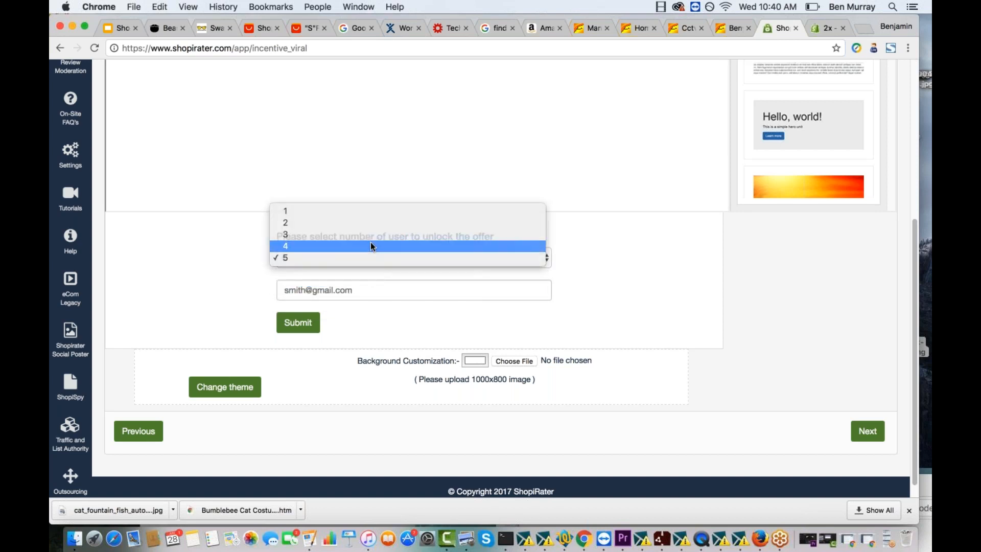
{"action": "left_click", "coordinate": [370, 243]}
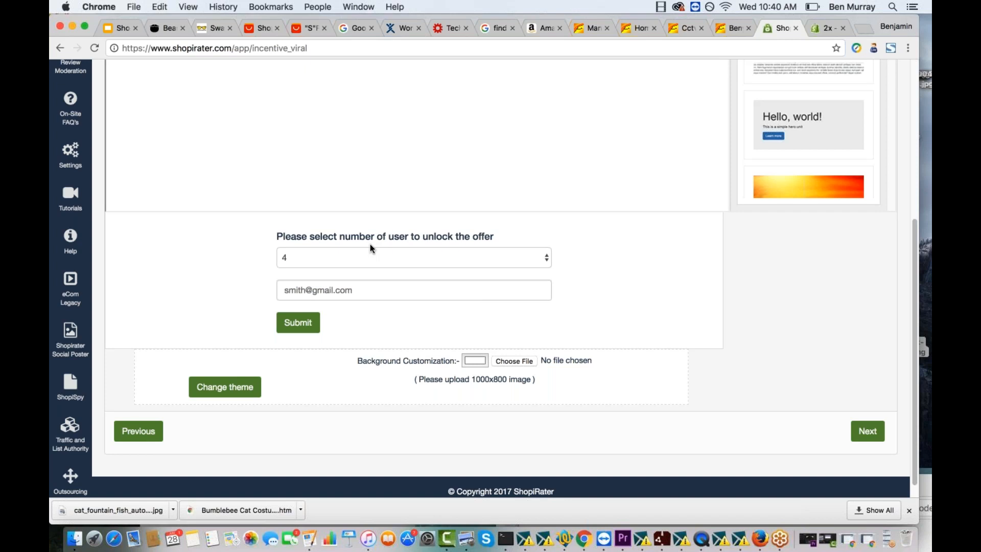
- Check the share page's friend e-mail field and layout, and continue to the Download stage with the thank you page themes
{"action": "left_click", "coordinate": [301, 289]}
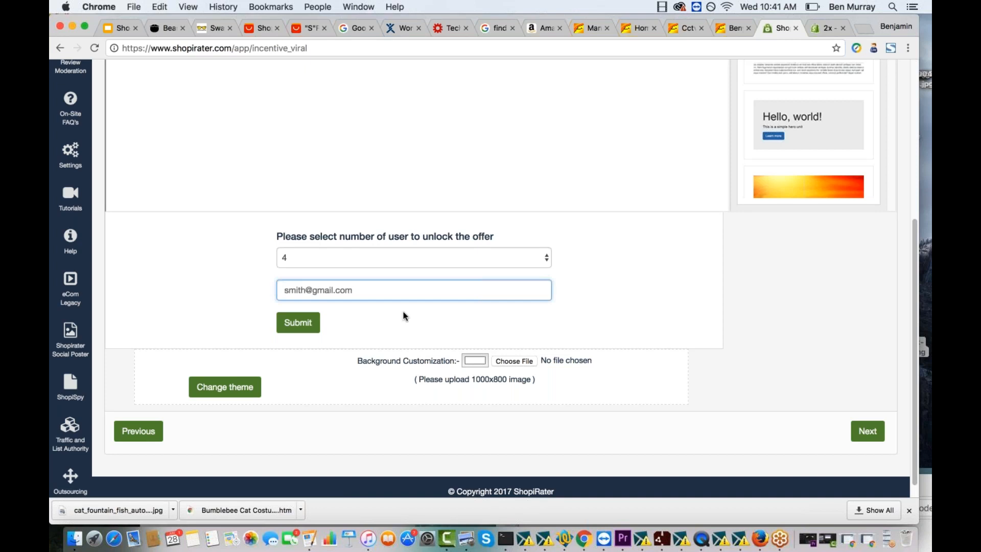
{"action": "scroll", "coordinate": [402, 313], "scroll_direction": "up", "scroll_amount": 5}
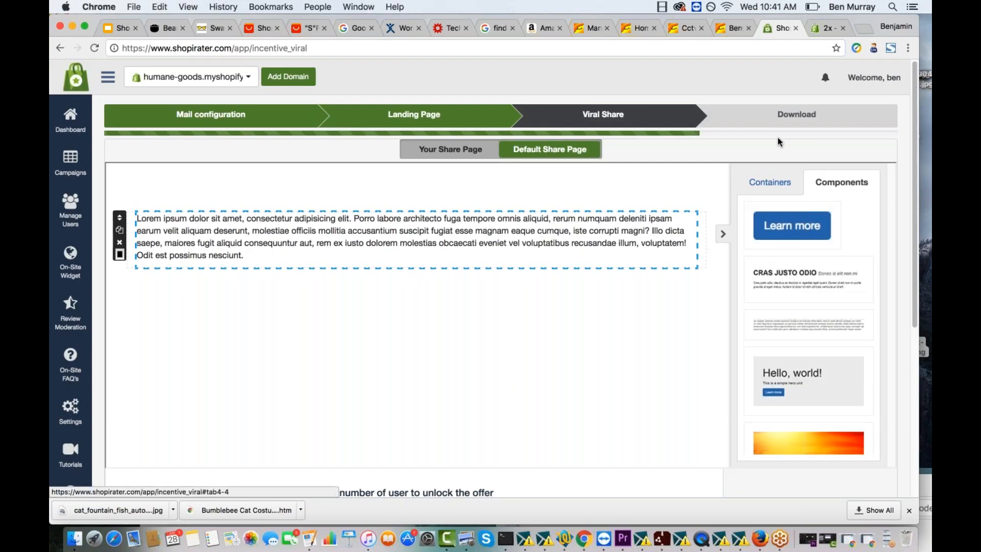
{"action": "scroll", "coordinate": [863, 388], "scroll_direction": "down", "scroll_amount": 5}
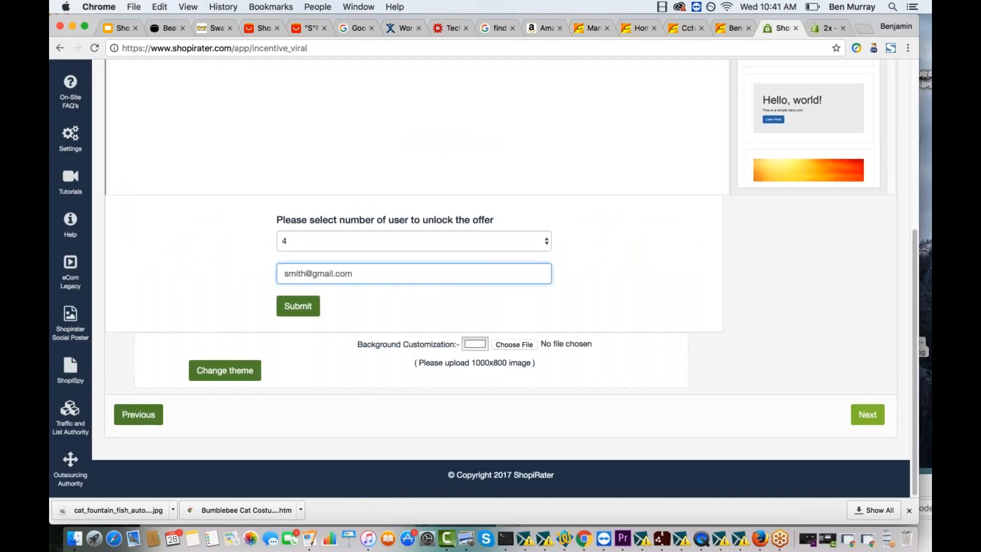
{"action": "left_click", "coordinate": [867, 414]}
{"action": "scroll", "coordinate": [734, 228], "scroll_direction": "up", "scroll_amount": 5}
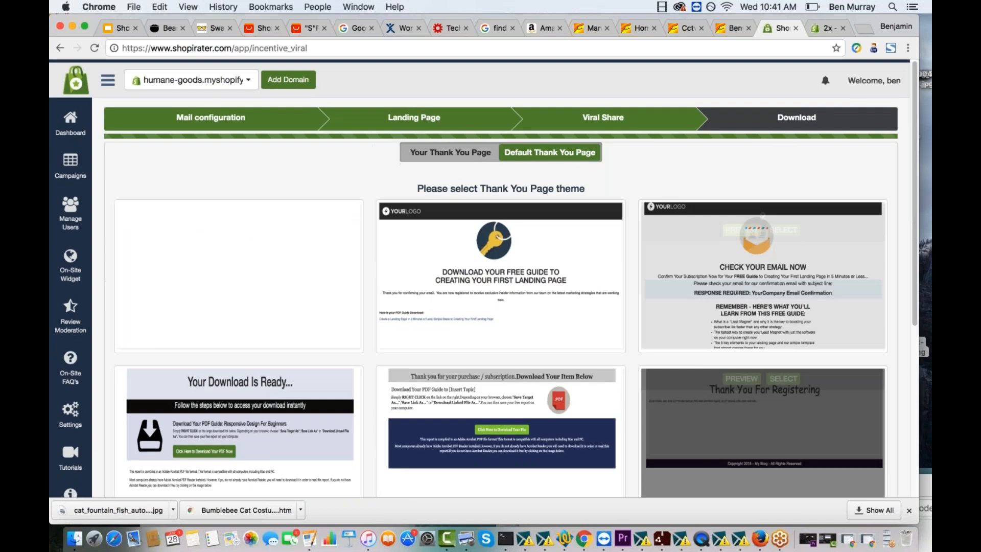
{"action": "mouse_move", "coordinate": [415, 275]}
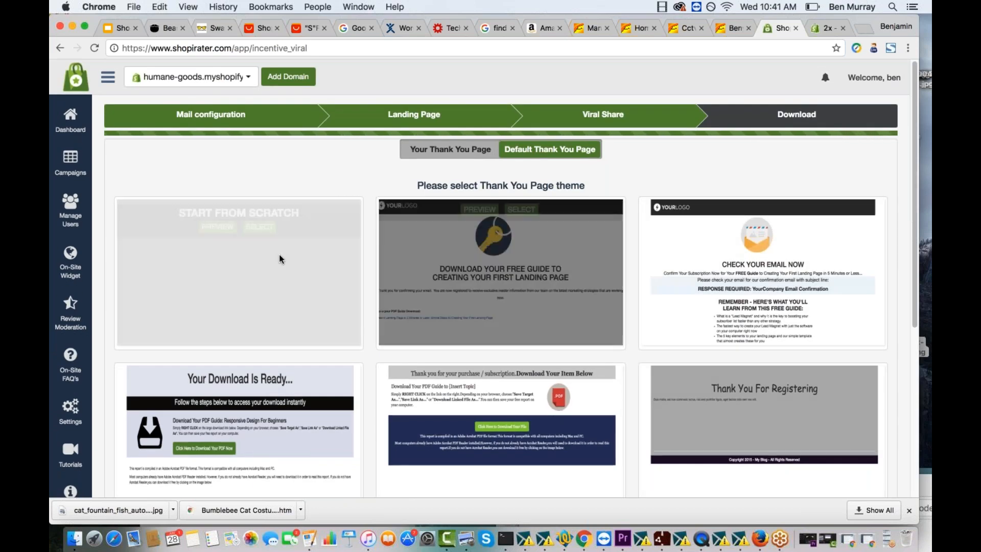
- Select the Start From Scratch theme for the thank you page and look over its blank layout editor
{"action": "left_click", "coordinate": [259, 251]}
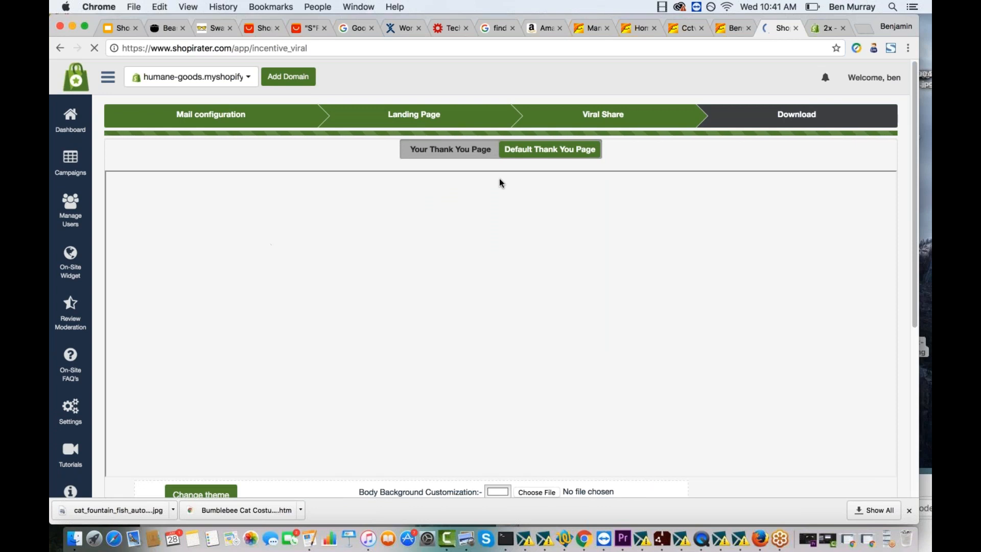
{"action": "scroll", "coordinate": [499, 178], "scroll_direction": "down", "scroll_amount": 2}
{"action": "scroll", "coordinate": [415, 255], "scroll_direction": "down", "scroll_amount": 2}
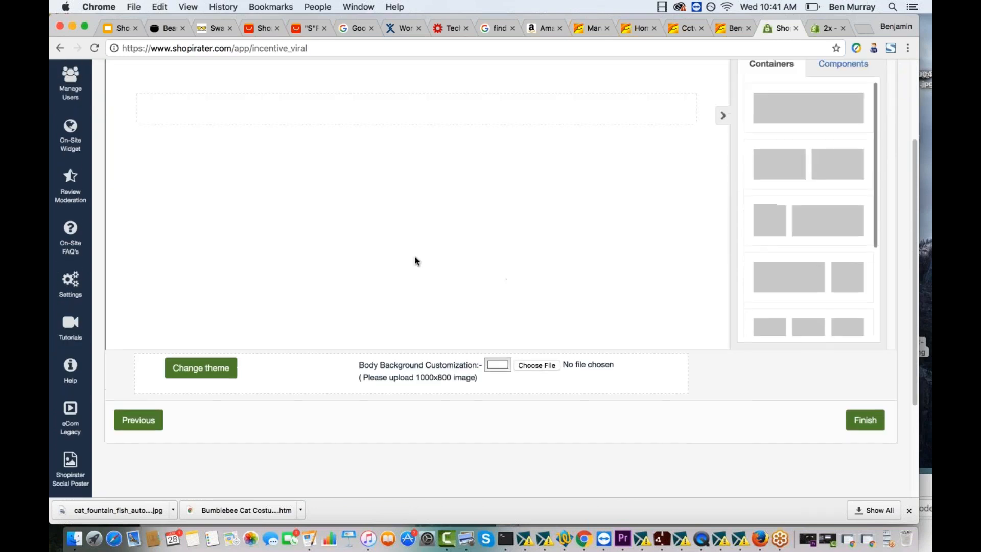
{"action": "scroll", "coordinate": [415, 256], "scroll_direction": "up", "scroll_amount": 3}
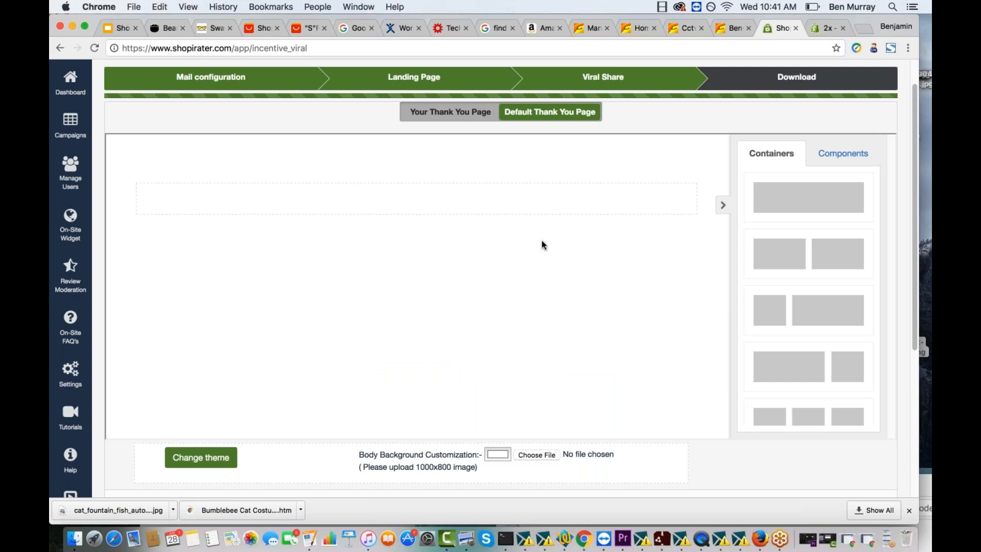
{"action": "scroll", "coordinate": [542, 245], "scroll_direction": "down", "scroll_amount": 4}
{"action": "scroll", "coordinate": [541, 245], "scroll_direction": "up", "scroll_amount": 5}
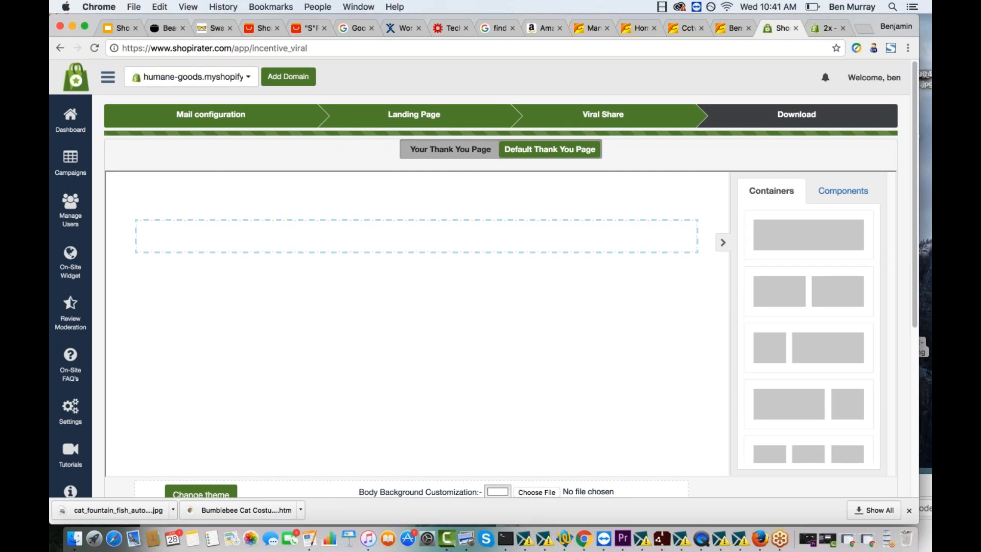
- Switch to the catnip treat ball's store page and examine the ratings and customer reviews in its ShopiRater widget
{"action": "left_click", "coordinate": [814, 25]}
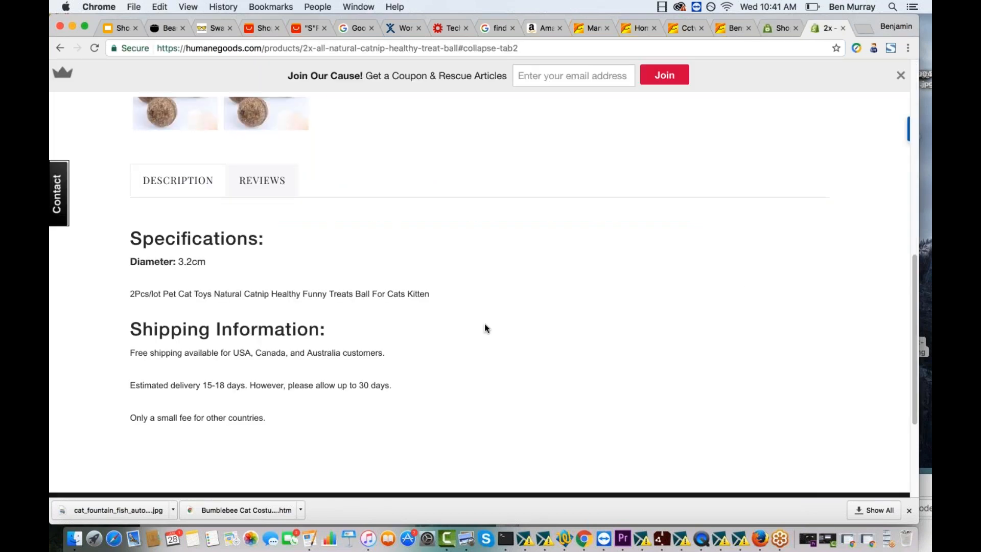
{"action": "scroll", "coordinate": [485, 328], "scroll_direction": "up", "scroll_amount": 5}
{"action": "left_click", "coordinate": [263, 427]}
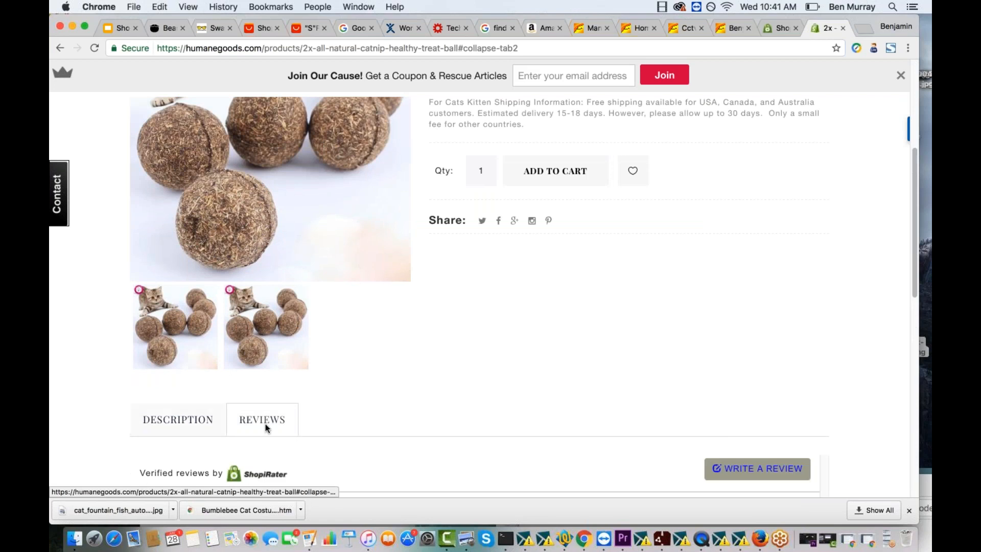
{"action": "scroll", "coordinate": [342, 284], "scroll_direction": "down", "scroll_amount": 3}
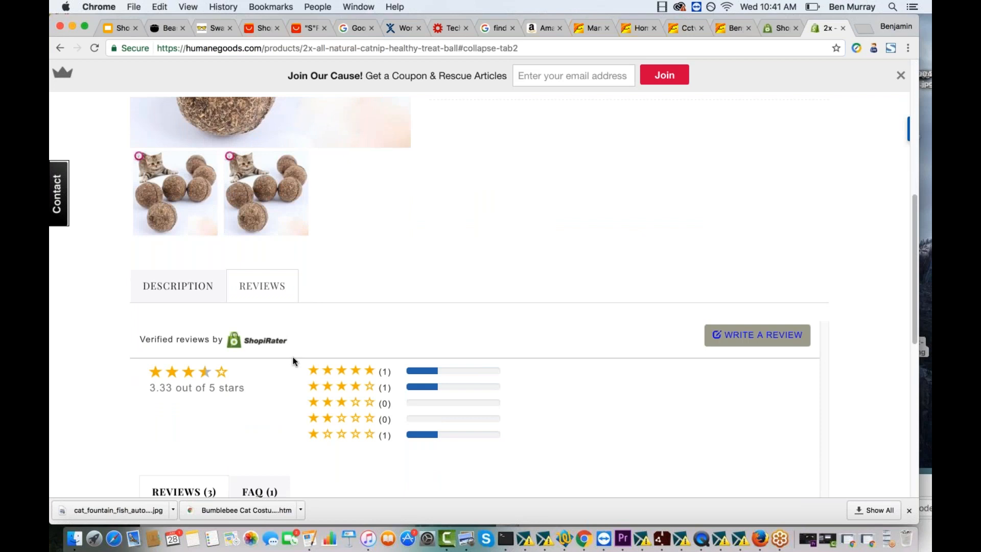
{"action": "scroll", "coordinate": [292, 357], "scroll_direction": "down", "scroll_amount": 3}
{"action": "scroll", "coordinate": [279, 288], "scroll_direction": "down", "scroll_amount": 2}
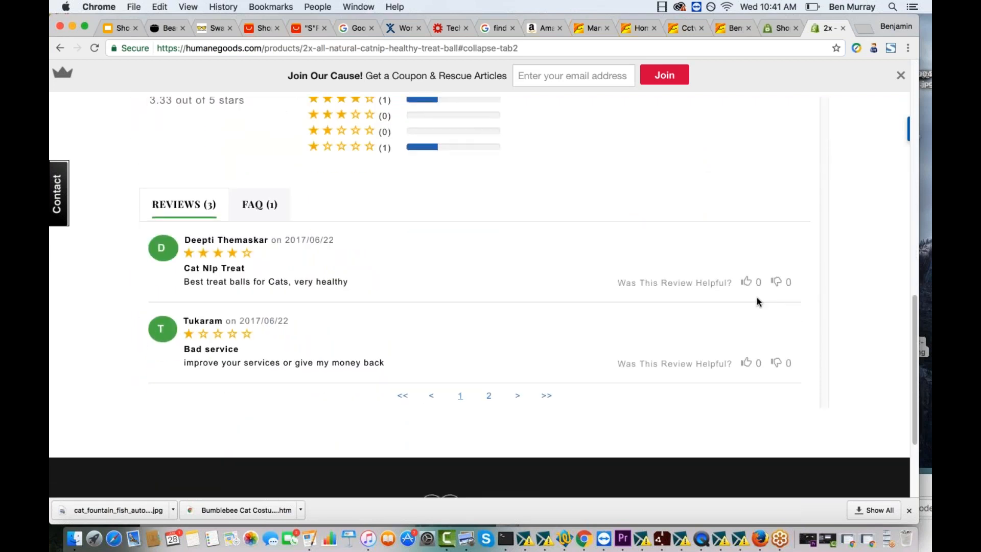
{"action": "scroll", "coordinate": [756, 301], "scroll_direction": "up", "scroll_amount": 3}
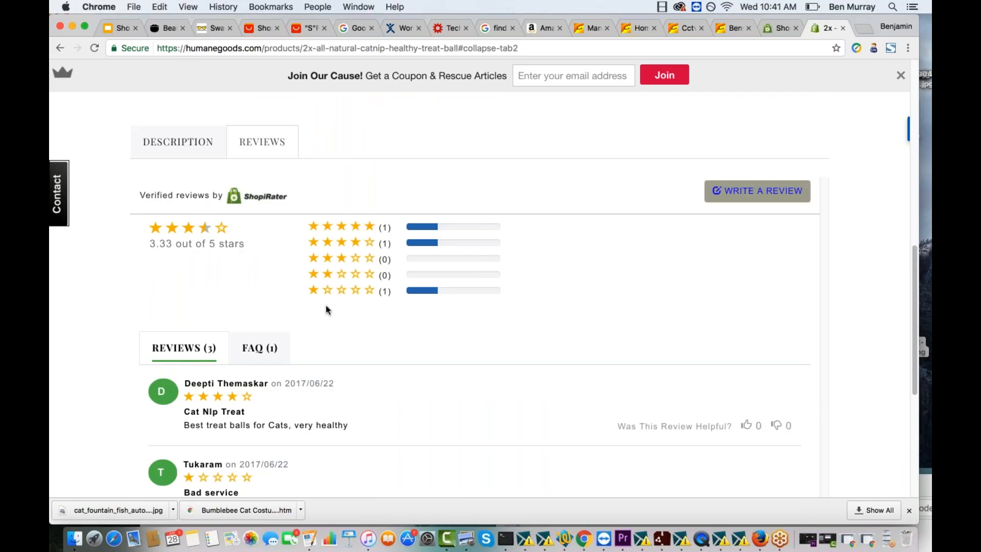
{"action": "scroll", "coordinate": [326, 307], "scroll_direction": "up", "scroll_amount": 2}
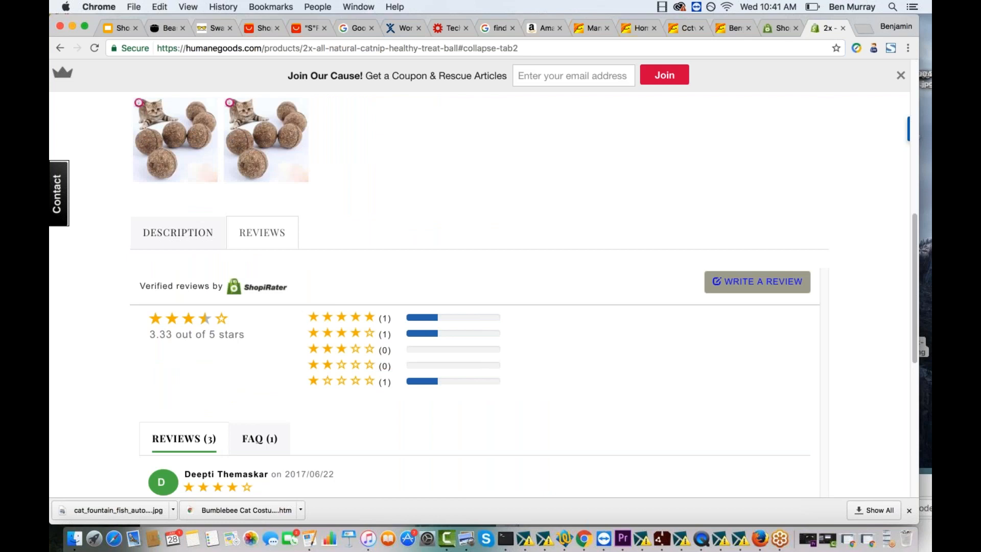
- Reload the product page and show its reviews again to check the rating summary and the option for writing a review
{"action": "key", "text": "super+r"}
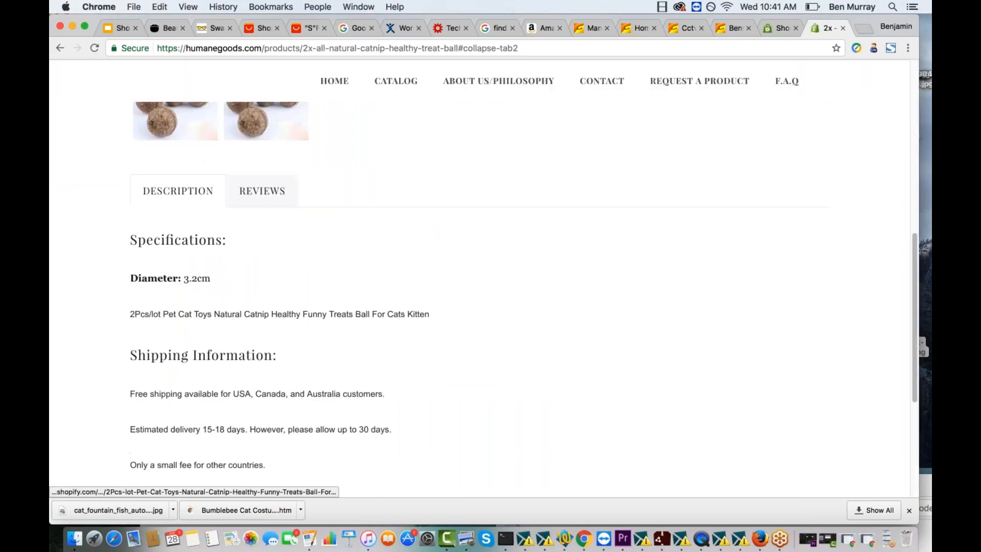
{"action": "left_click", "coordinate": [263, 234]}
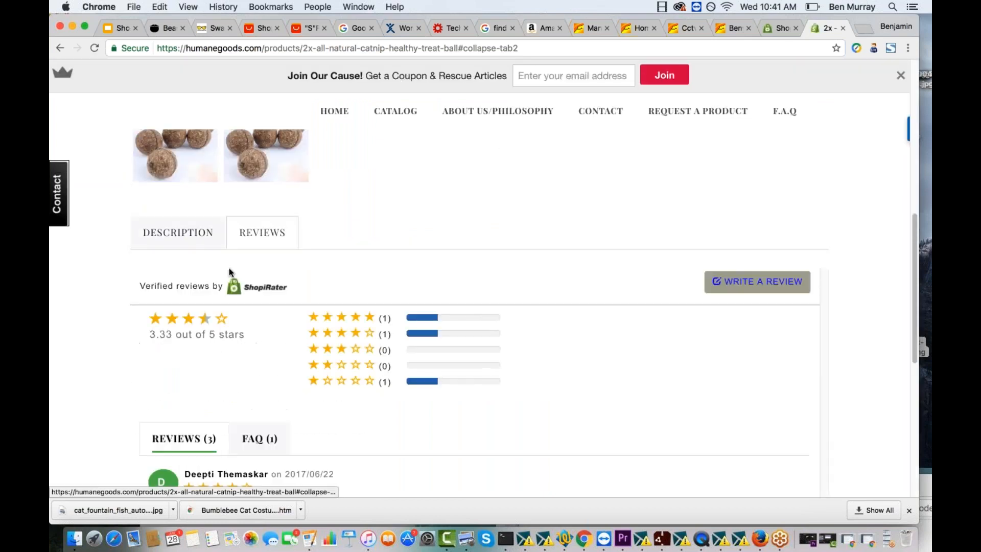
{"action": "scroll", "coordinate": [524, 313], "scroll_direction": "down", "scroll_amount": 1}
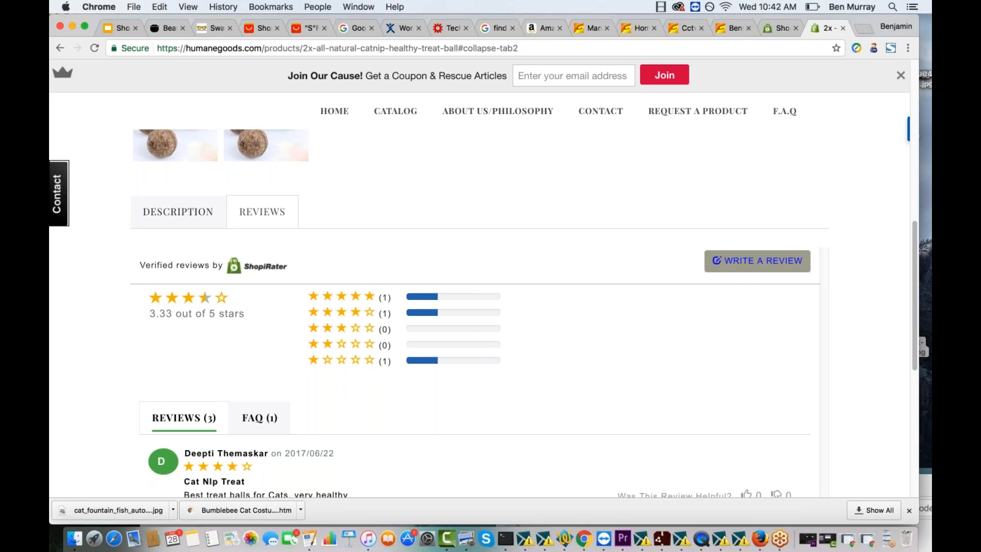
{"action": "left_click", "coordinate": [772, 263]}
{"action": "scroll", "coordinate": [635, 254], "scroll_direction": "up", "scroll_amount": 5}
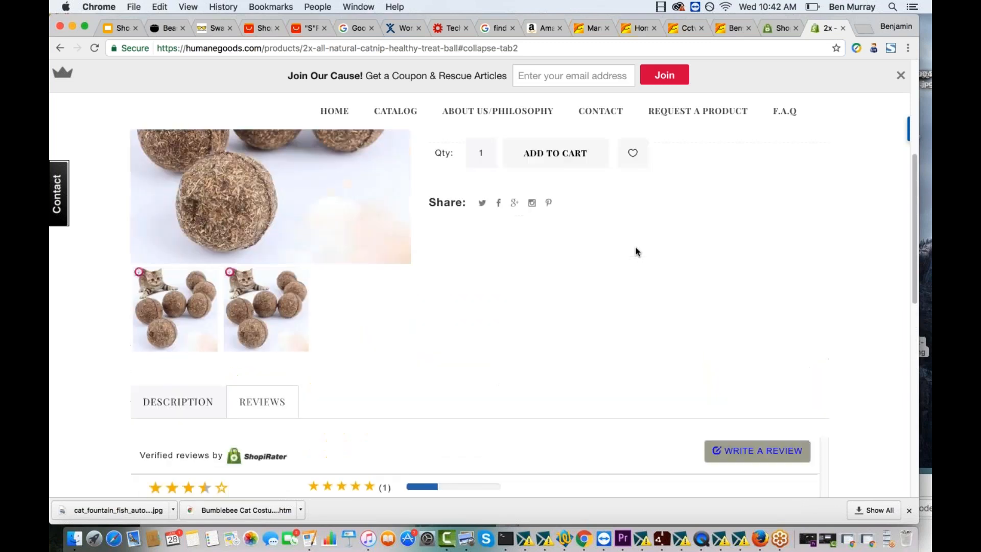
- Return to ShopiRater, open the On-Site Widget customization and examine its colour settings and available font families
{"action": "left_click", "coordinate": [779, 28]}
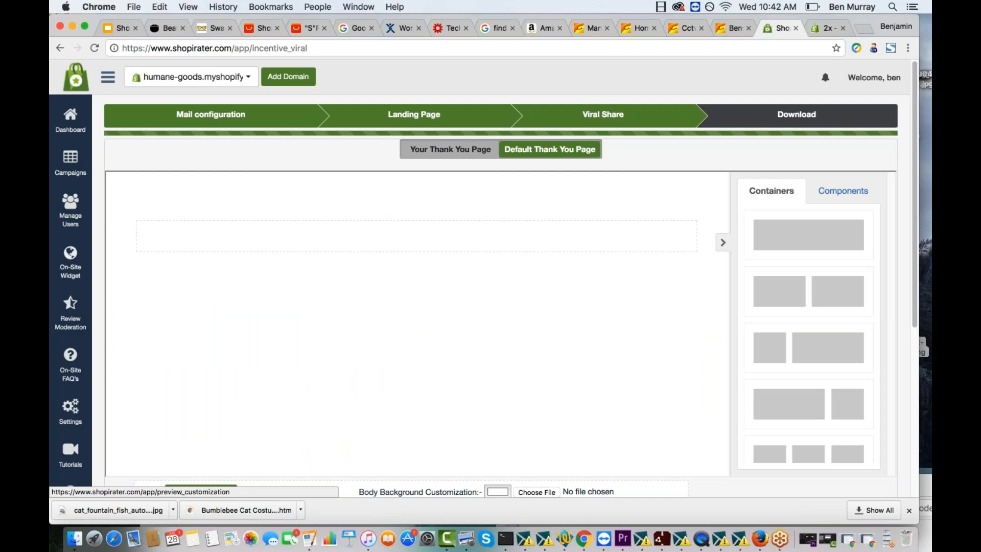
{"action": "left_click", "coordinate": [71, 266]}
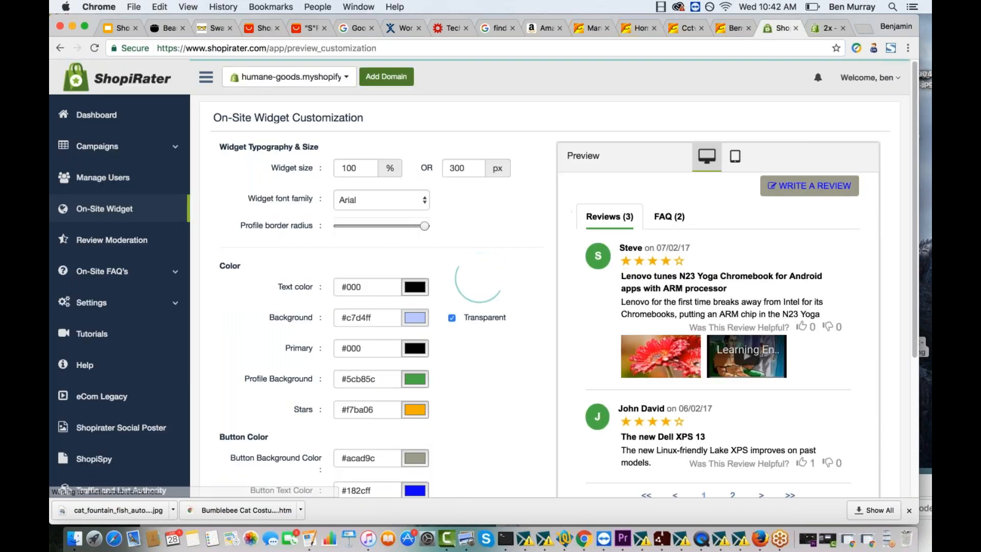
{"action": "scroll", "coordinate": [450, 229], "scroll_direction": "down", "scroll_amount": 5}
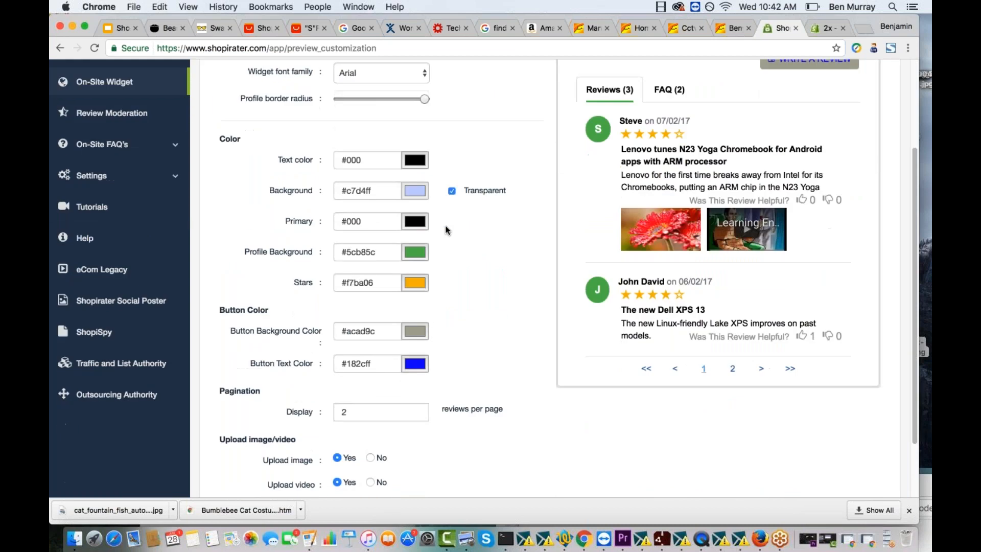
{"action": "scroll", "coordinate": [446, 230], "scroll_direction": "up", "scroll_amount": 3}
{"action": "left_click", "coordinate": [386, 132]}
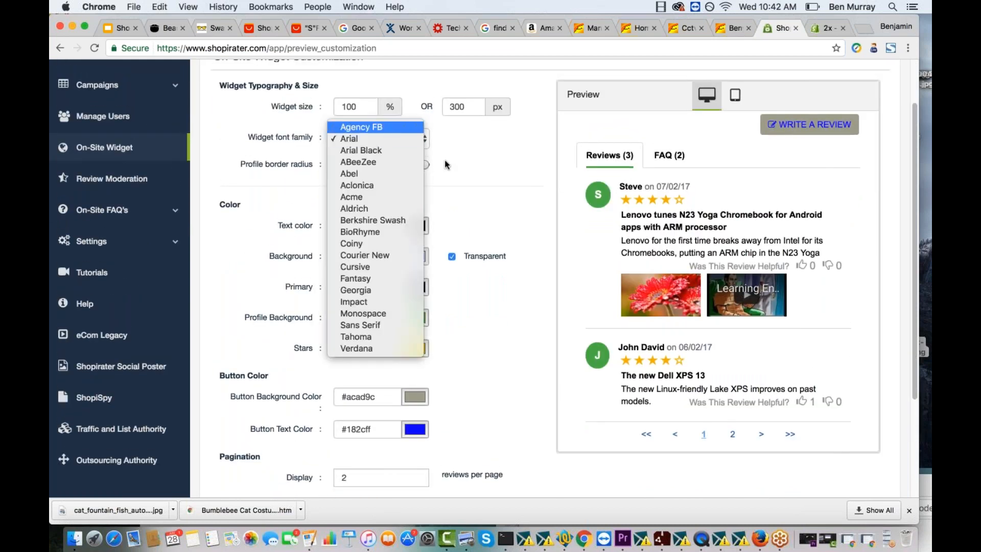
{"action": "left_click", "coordinate": [469, 171]}
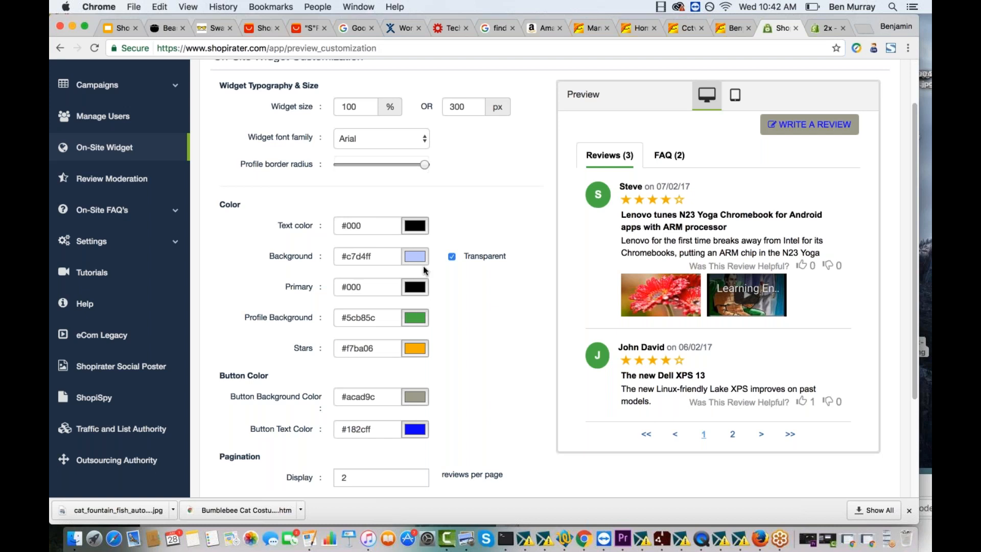
- Turn off the review widget's transparent background and set its background colour to cyan #07ffec
{"action": "left_click", "coordinate": [452, 257]}
{"action": "left_click", "coordinate": [415, 256]}
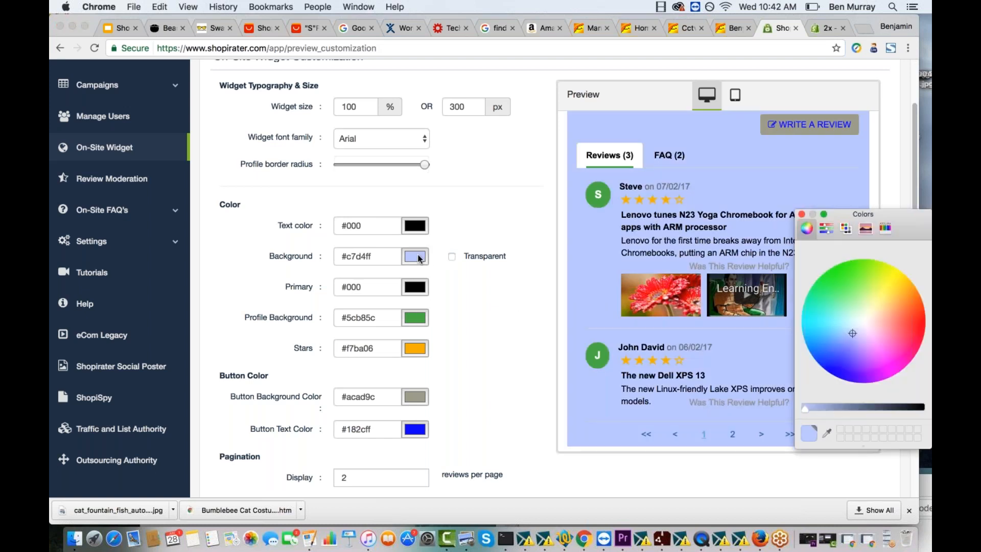
{"action": "left_click_drag", "start_coordinate": [837, 347], "coordinate": [805, 320]}
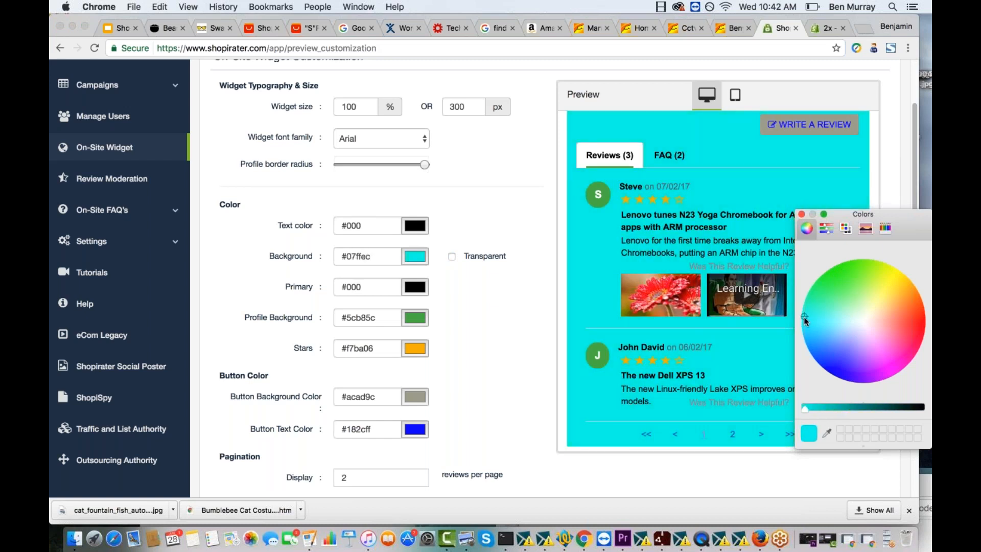
{"action": "scroll", "coordinate": [374, 200], "scroll_direction": "down", "scroll_amount": 5}
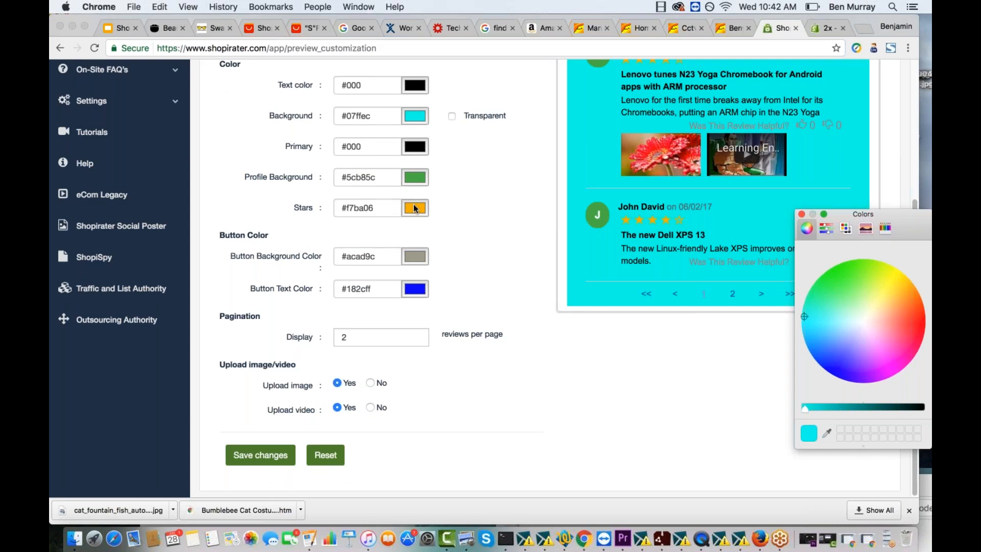
{"action": "scroll", "coordinate": [407, 414], "scroll_direction": "up", "scroll_amount": 7}
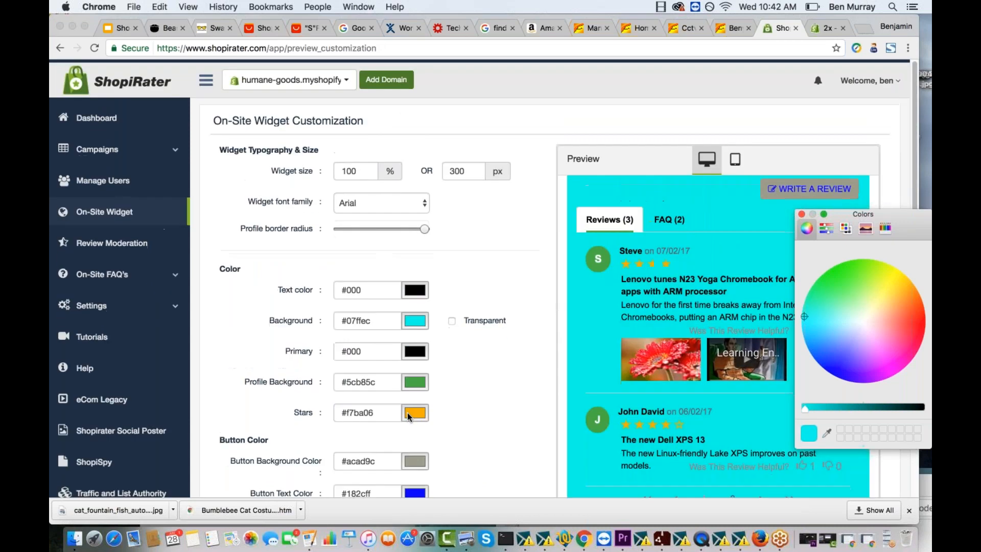
- Expand the On-Site FAQ's options and read the sample questions and answers in the widget preview's FAQ section
{"action": "left_click", "coordinate": [126, 271]}
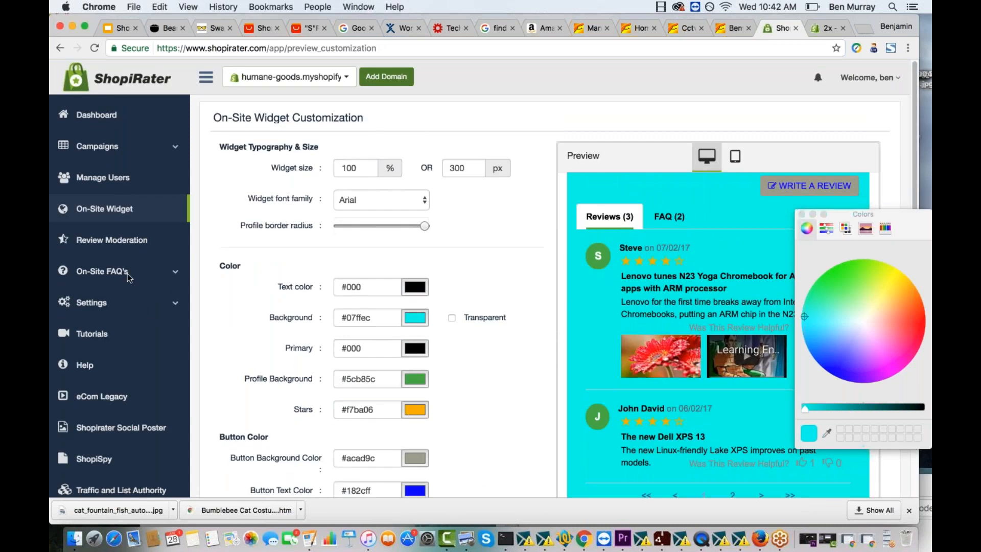
{"action": "left_click", "coordinate": [122, 277]}
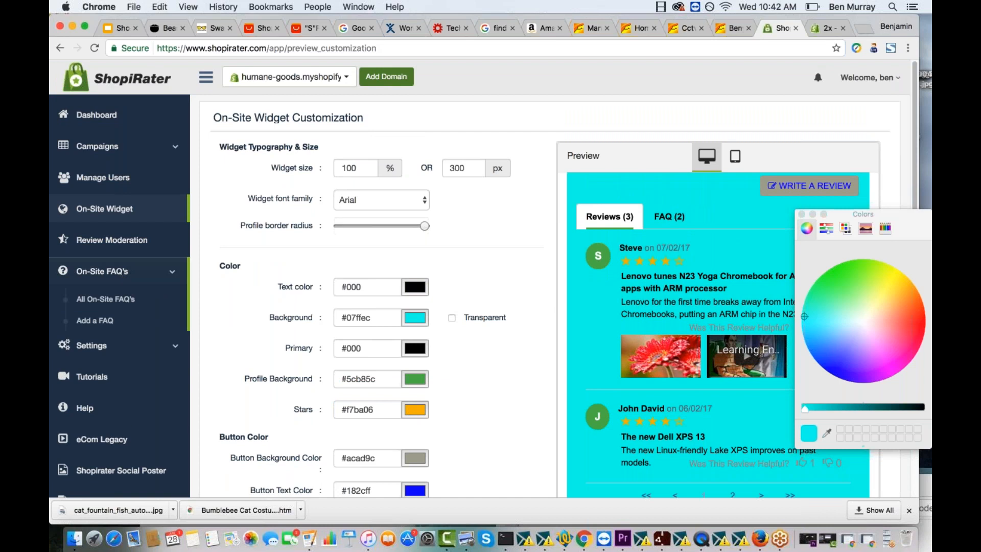
{"action": "left_click", "coordinate": [668, 219]}
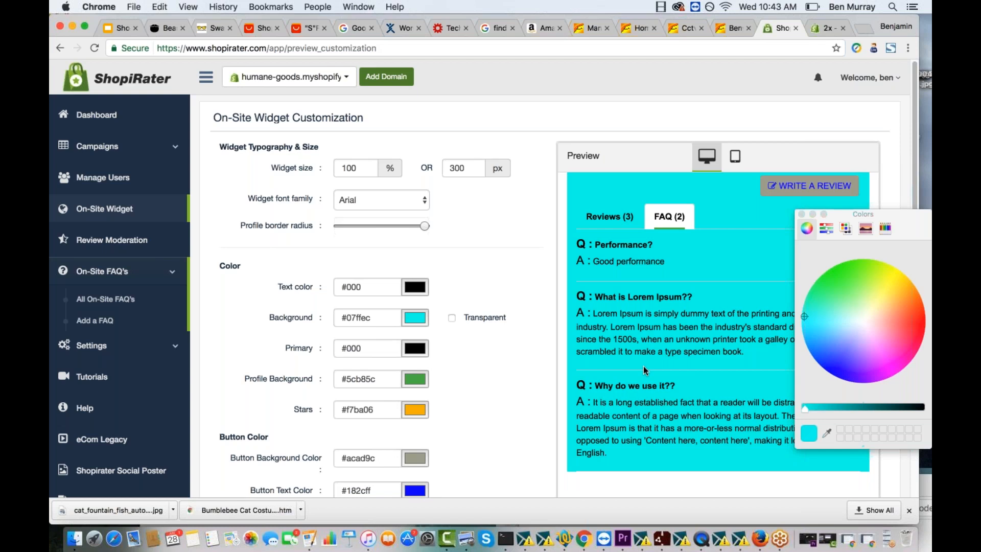
{"action": "scroll", "coordinate": [643, 365], "scroll_direction": "down", "scroll_amount": 3}
{"action": "scroll", "coordinate": [642, 366], "scroll_direction": "up", "scroll_amount": 3}
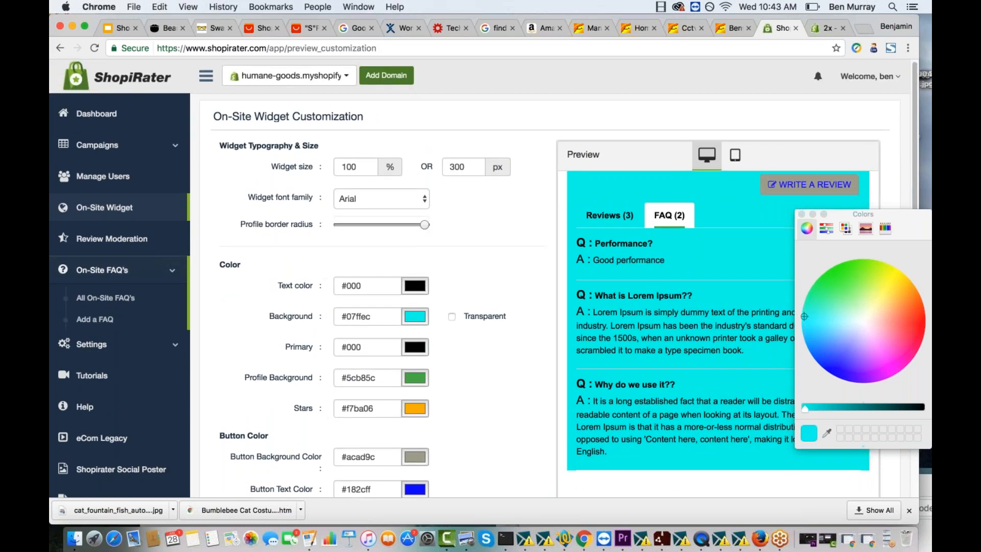
- Open the form for adding an on-site FAQ and check its product choices and its question and answer fields
{"action": "left_click", "coordinate": [98, 320]}
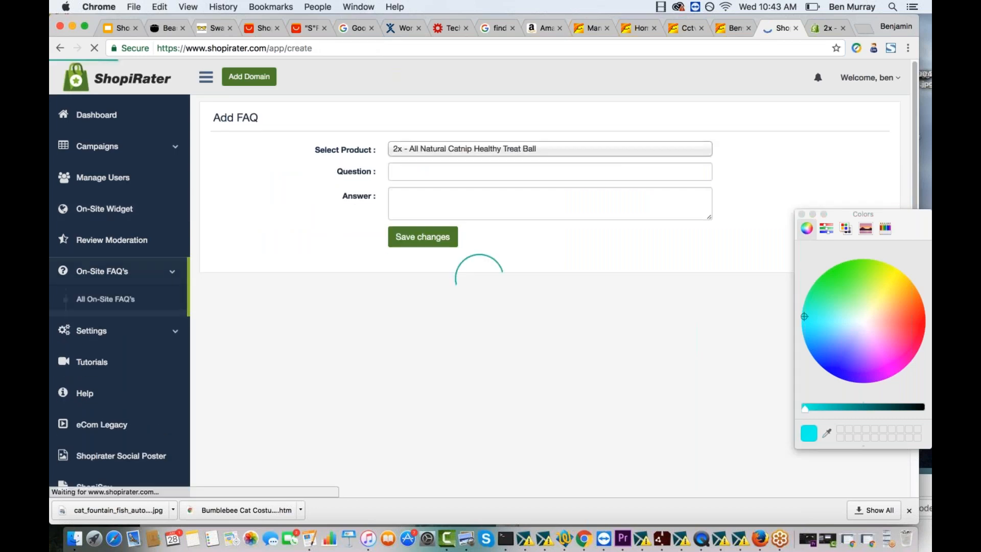
{"action": "left_click", "coordinate": [452, 151]}
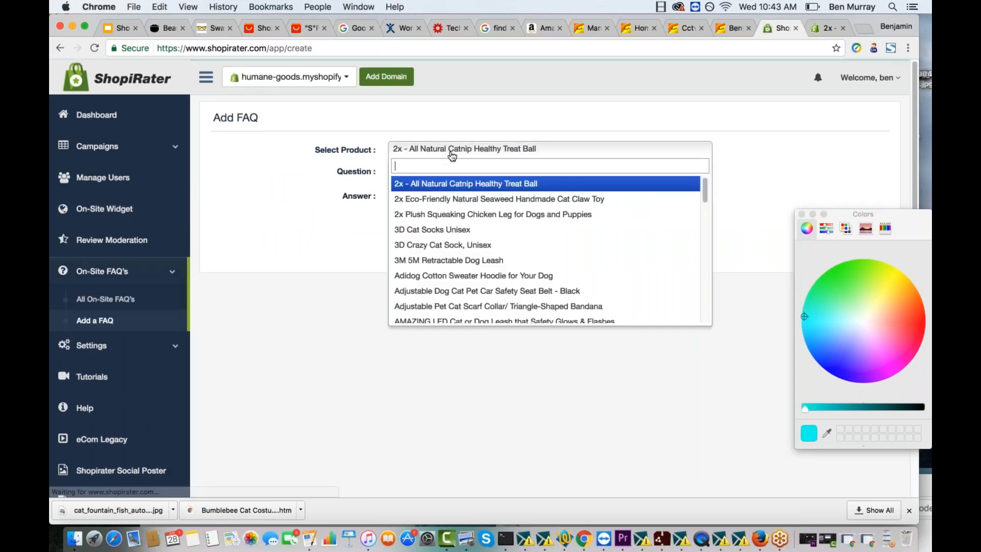
{"action": "left_click", "coordinate": [405, 171]}
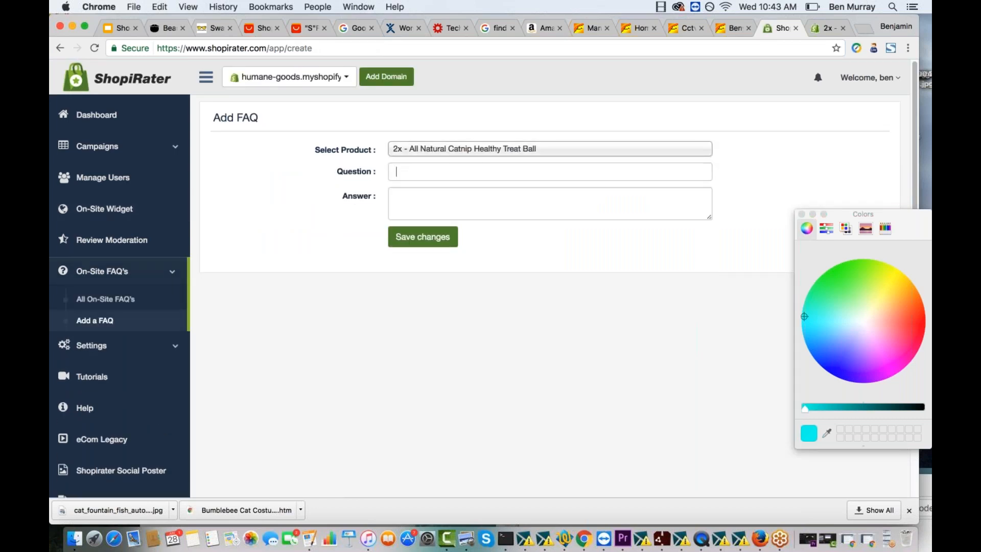
{"action": "left_click", "coordinate": [438, 241]}
{"action": "left_click", "coordinate": [407, 154]}
{"action": "left_click", "coordinate": [270, 215]}
- Open Review Moderation and look through the list of all reviews with their publish and archive options
{"action": "left_click", "coordinate": [92, 244]}
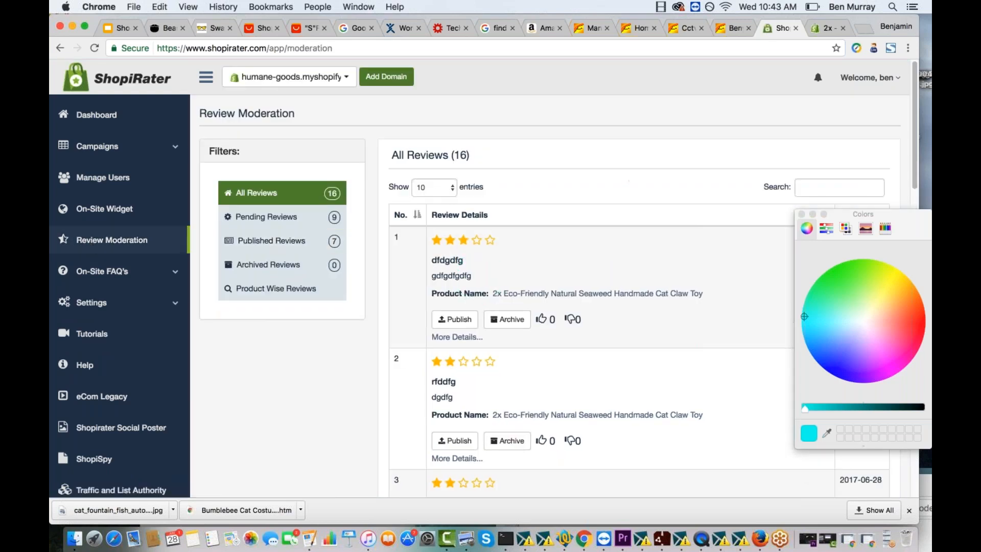
{"action": "scroll", "coordinate": [511, 276], "scroll_direction": "down", "scroll_amount": 1}
{"action": "scroll", "coordinate": [511, 276], "scroll_direction": "down", "scroll_amount": 14}
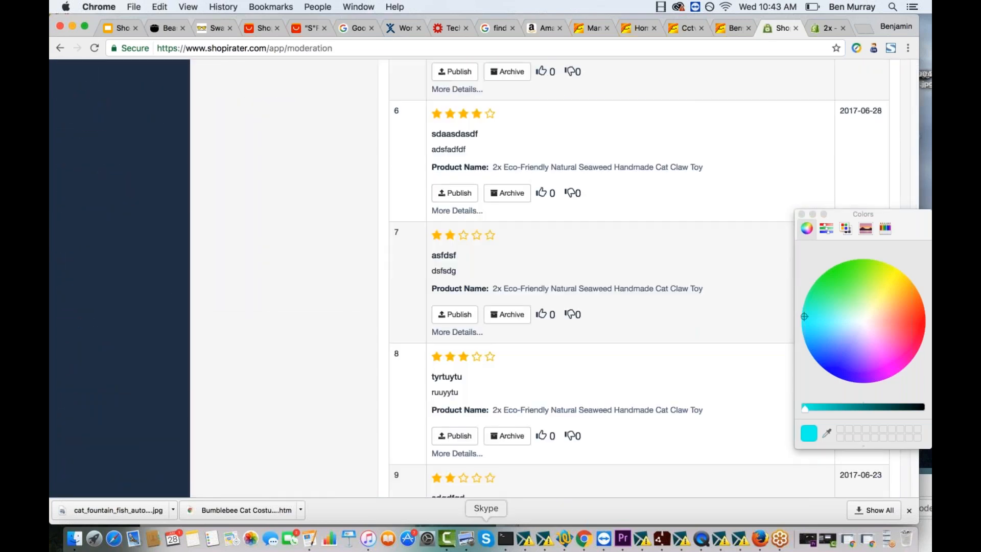
{"action": "scroll", "coordinate": [398, 255], "scroll_direction": "up", "scroll_amount": 15}
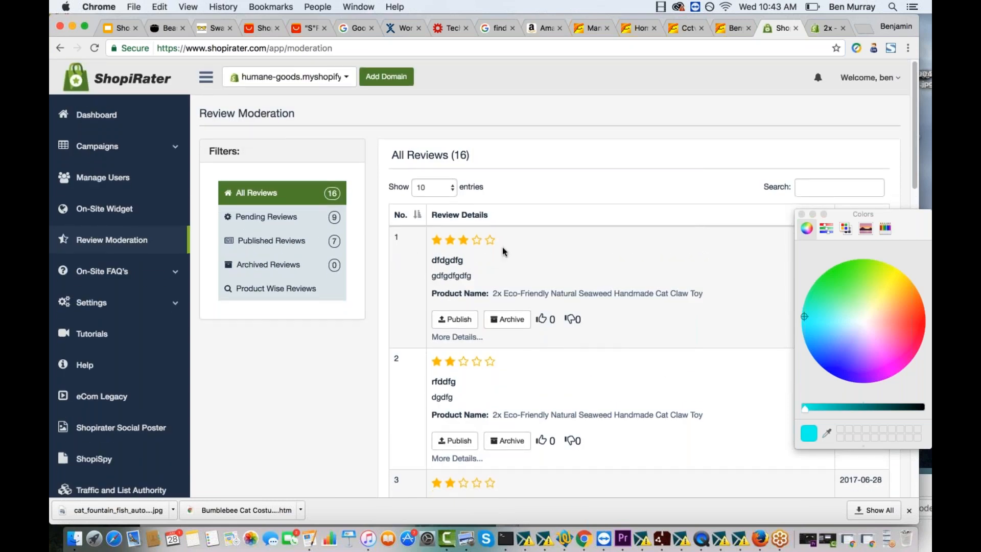
{"action": "scroll", "coordinate": [503, 251], "scroll_direction": "down", "scroll_amount": 1}
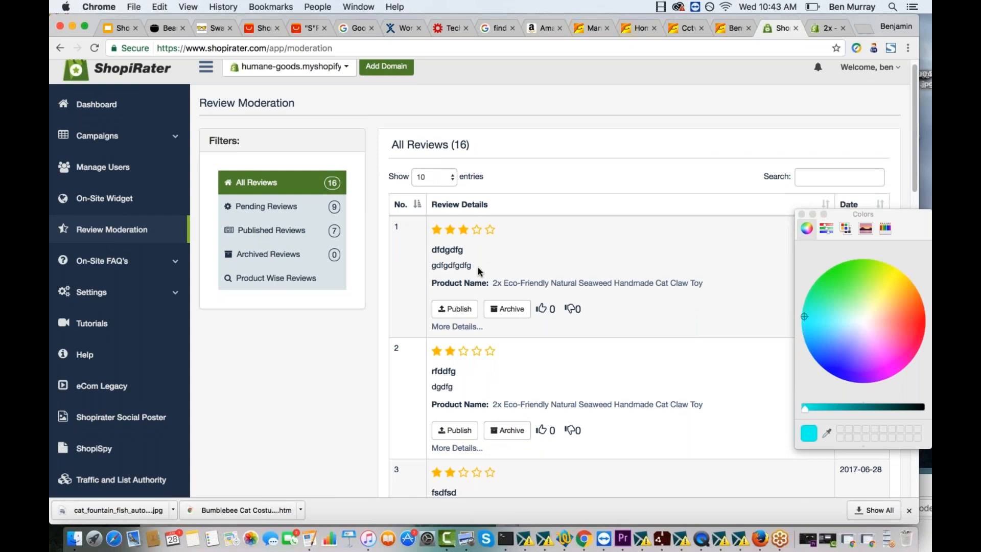
- Check the publish and archive choices on the first few listed reviews, and expand the Campaigns section to show its options
{"action": "scroll", "coordinate": [477, 268], "scroll_direction": "down", "scroll_amount": 5}
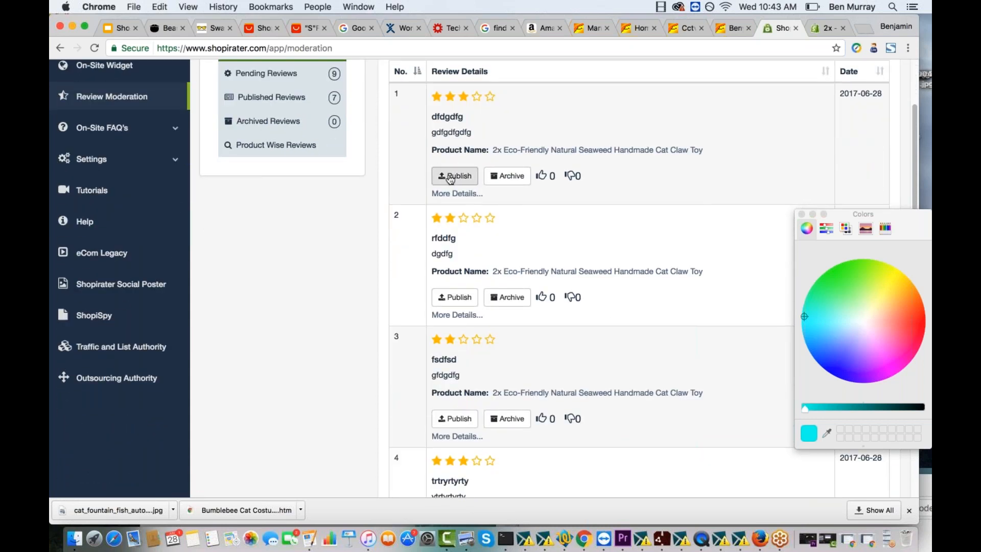
{"action": "scroll", "coordinate": [450, 179], "scroll_direction": "up", "scroll_amount": 5}
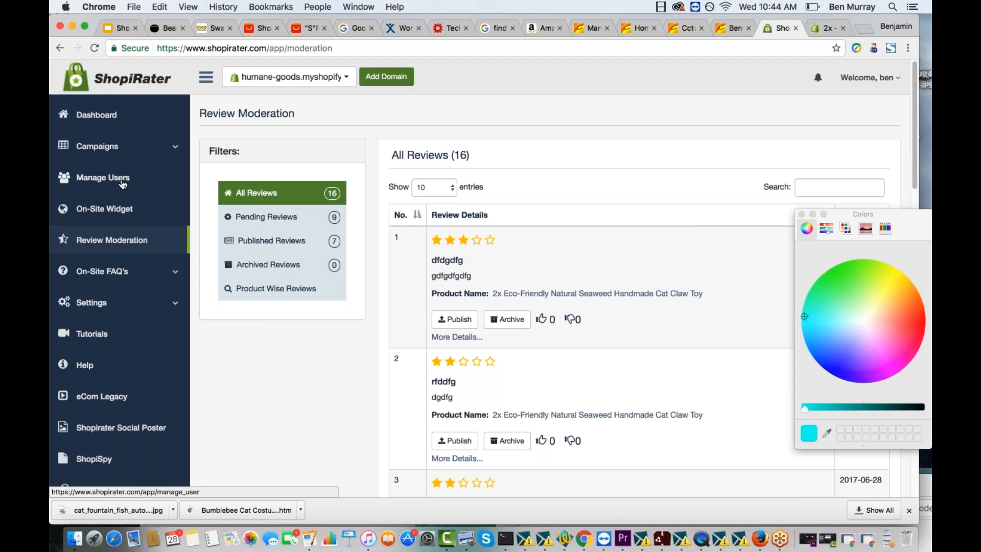
{"action": "left_click", "coordinate": [115, 147]}
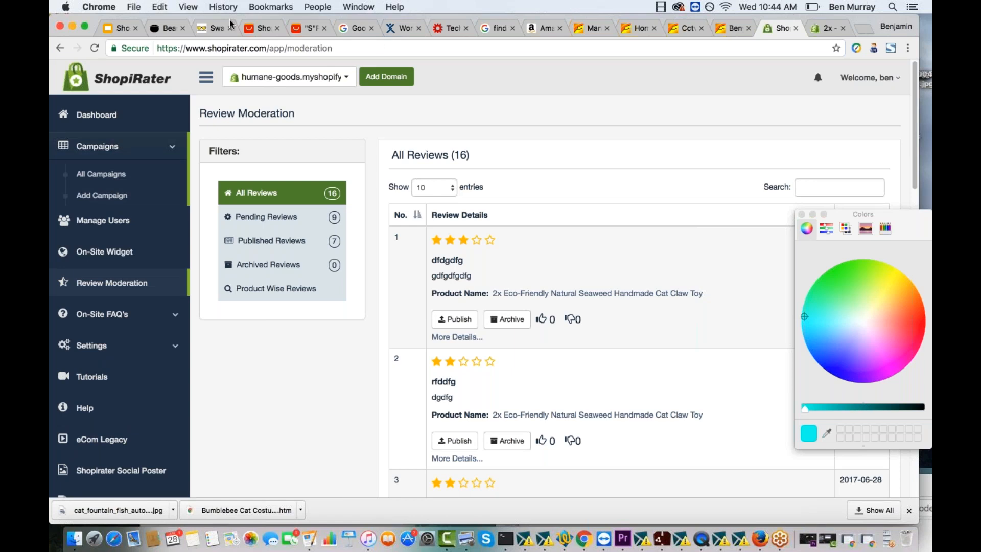
- Switch to the ShopiRater presentation in Google Slides and start presenting from slide 36, "Why's this a huge deal?"
{"action": "left_click", "coordinate": [113, 30]}
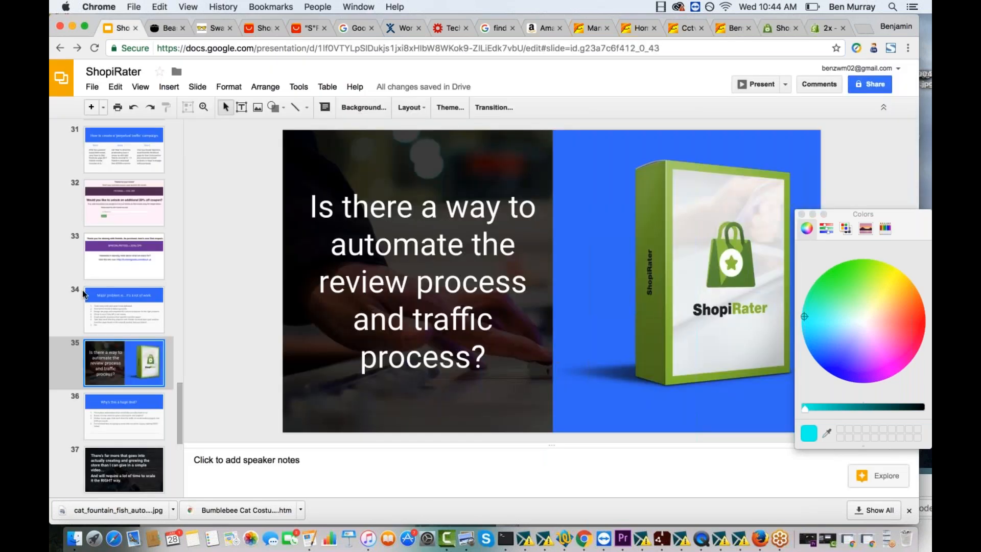
{"action": "scroll", "coordinate": [104, 379], "scroll_direction": "down", "scroll_amount": 1}
{"action": "left_click", "coordinate": [106, 384]}
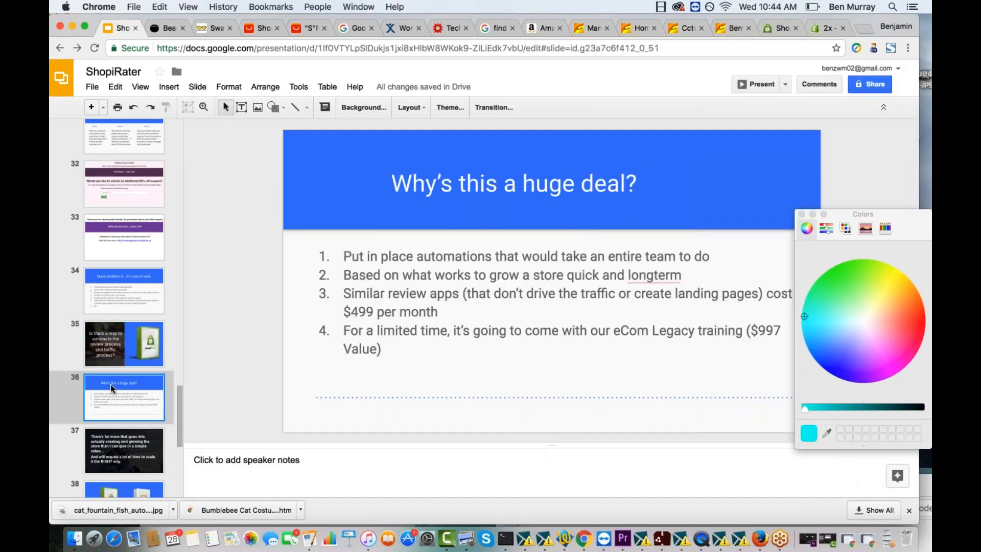
{"action": "left_click", "coordinate": [755, 84]}
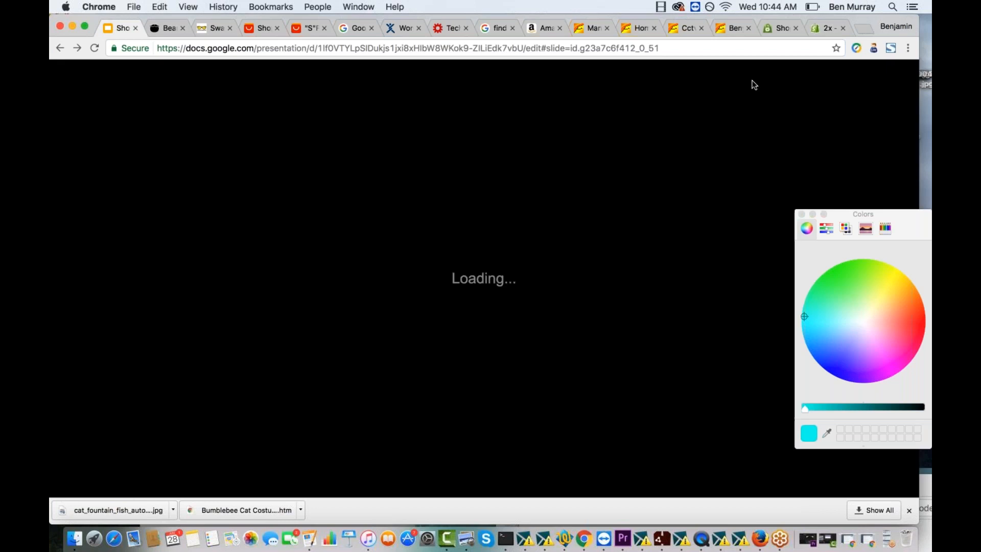